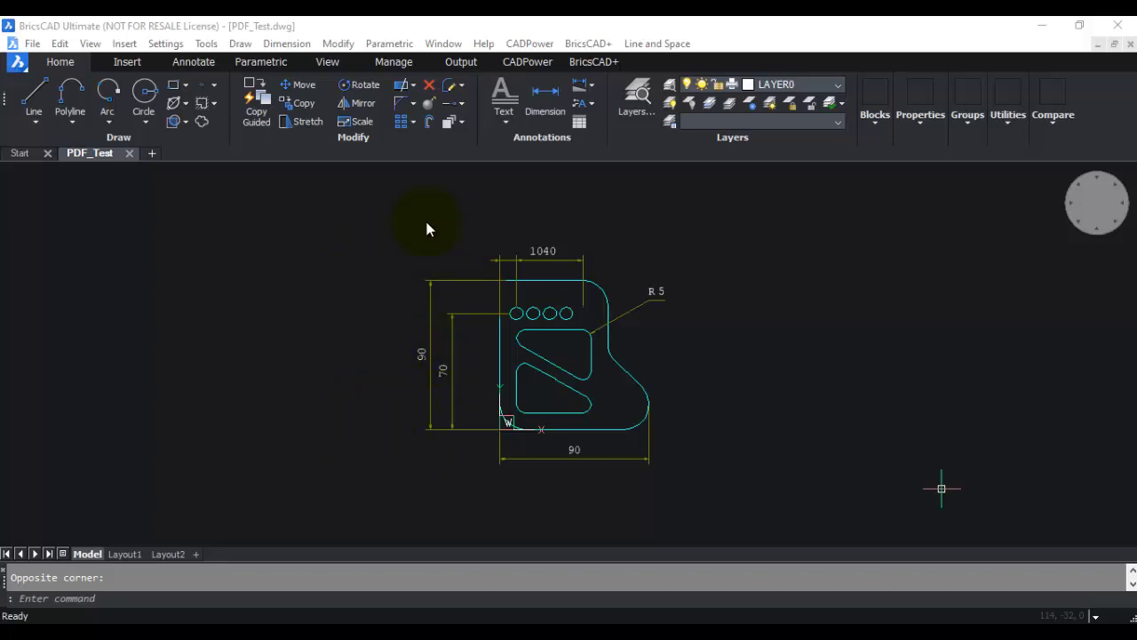
Open the model space page setup and define a windowed plot area around the dimensioned part, from about (-82, 126) to (124, -36).
left_click(90, 554)
right_click(90, 554)
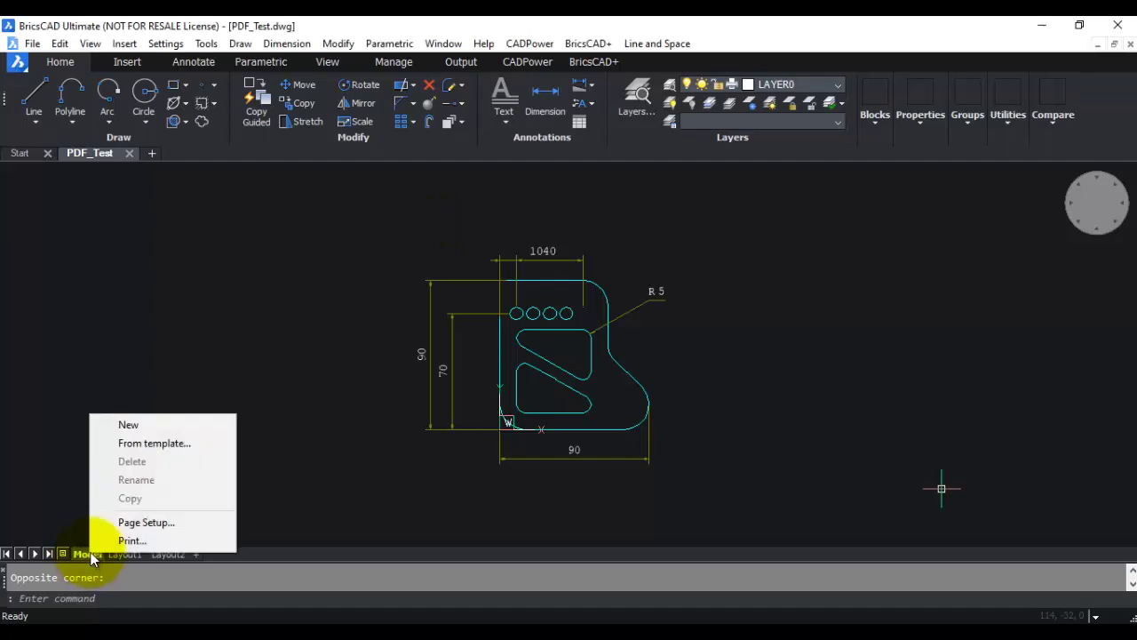
left_click(146, 522)
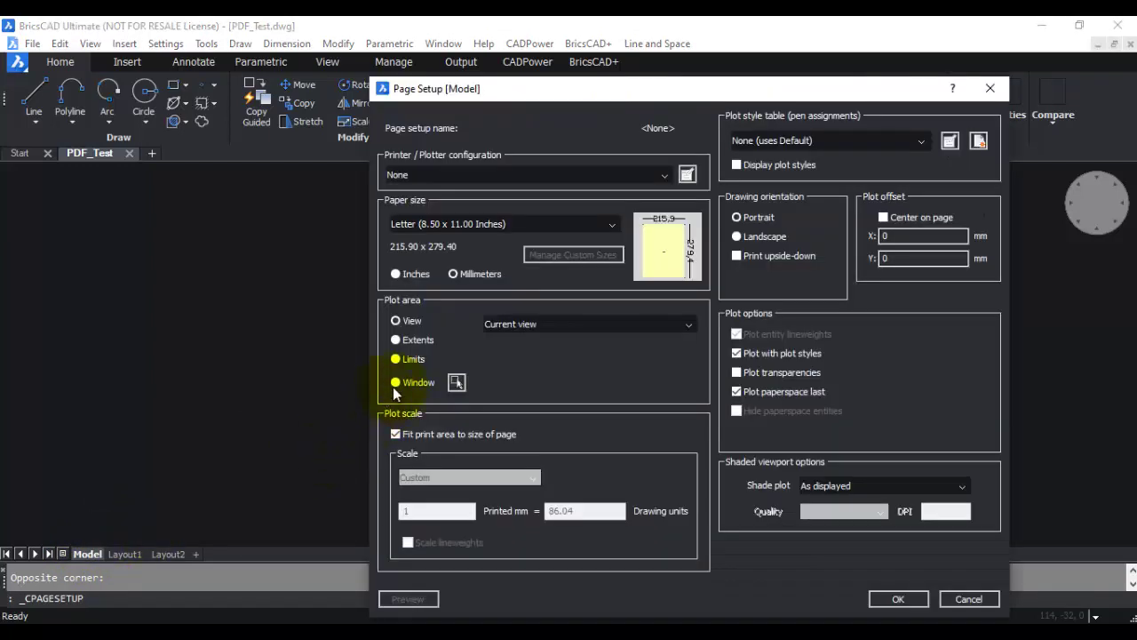
left_click(396, 382)
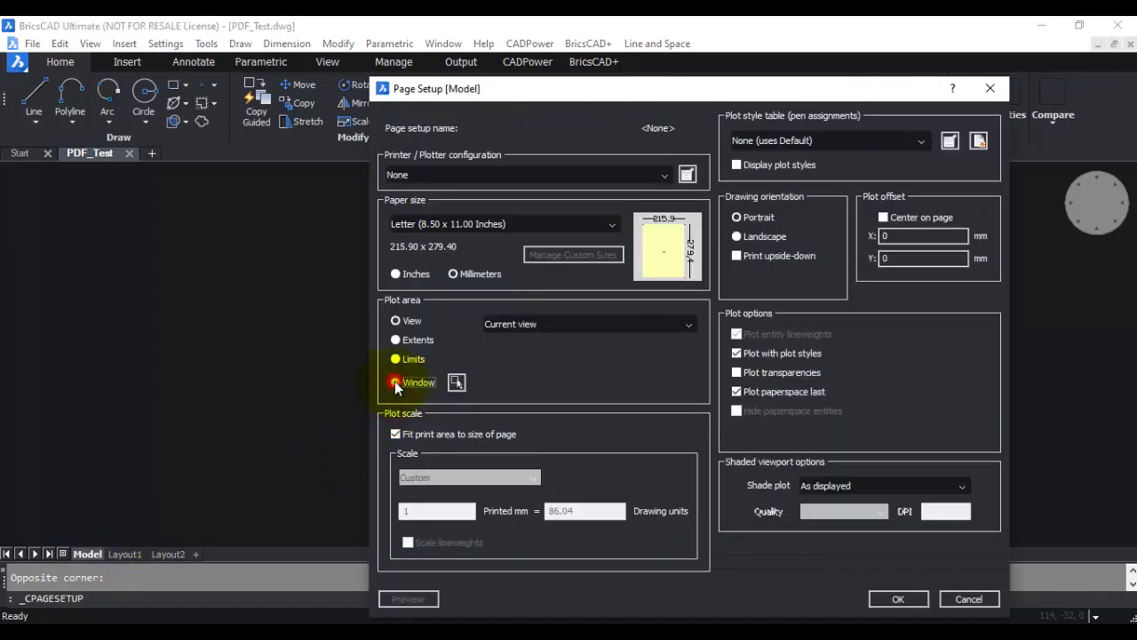
left_click(455, 382)
left_click(364, 220)
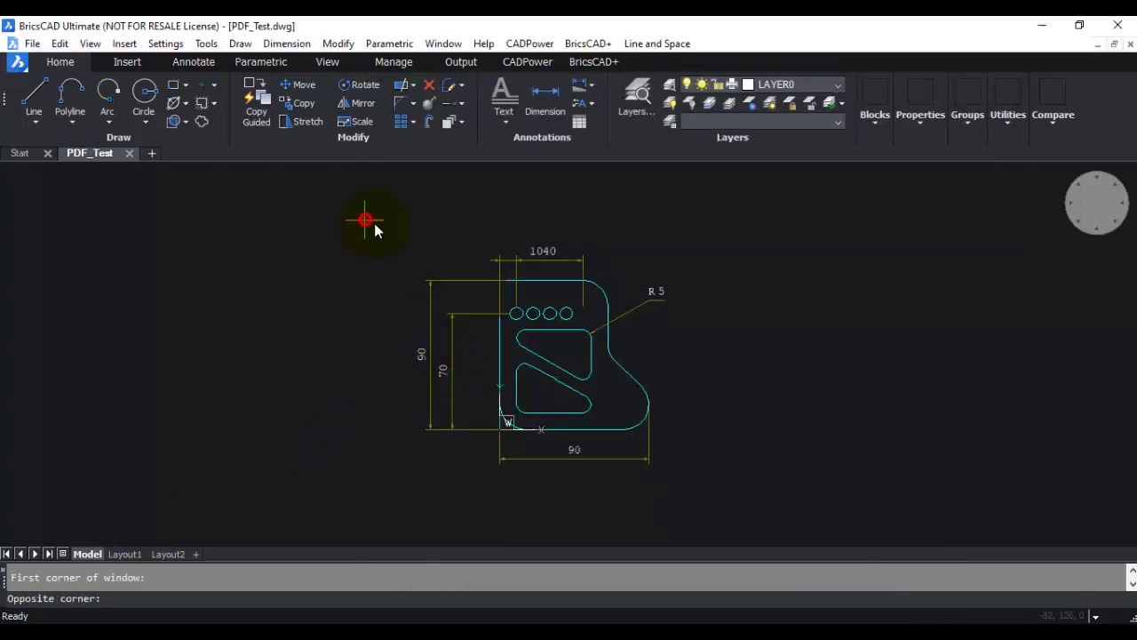
left_click(706, 489)
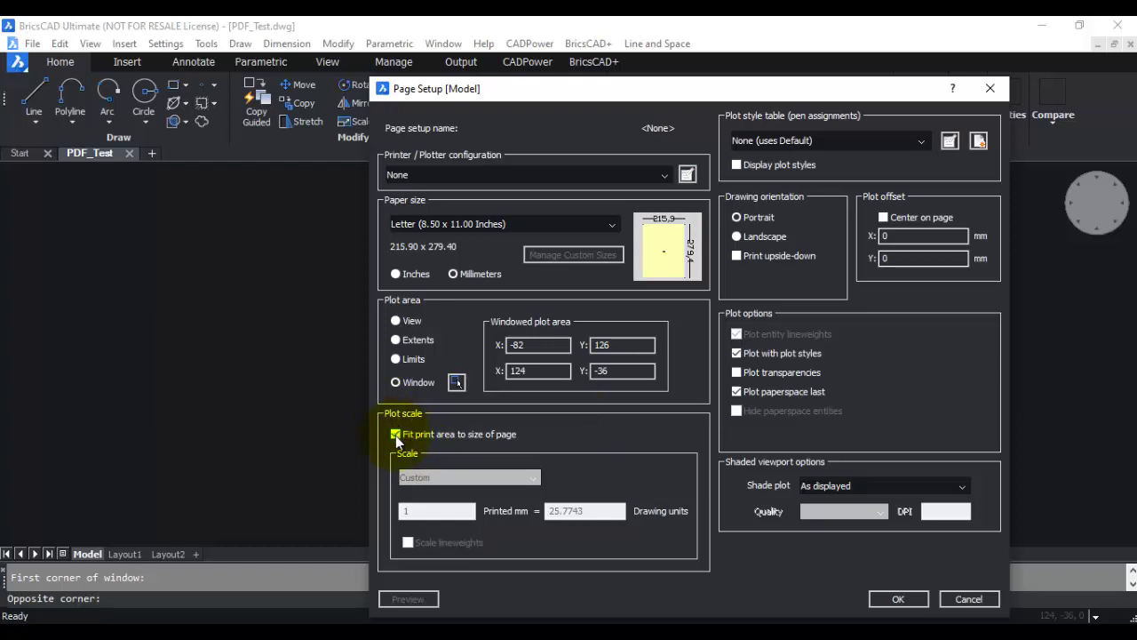
Turn off fitting the print area to the page, set the plot scale to 1:1, and accept the page setup.
left_click(397, 434)
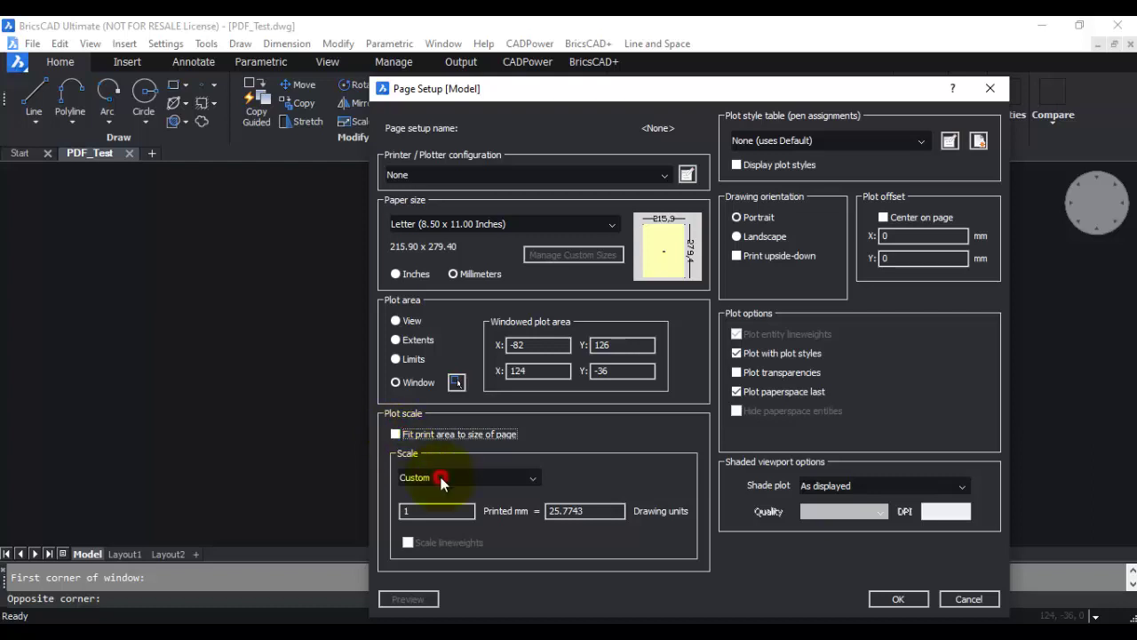
left_click(437, 476)
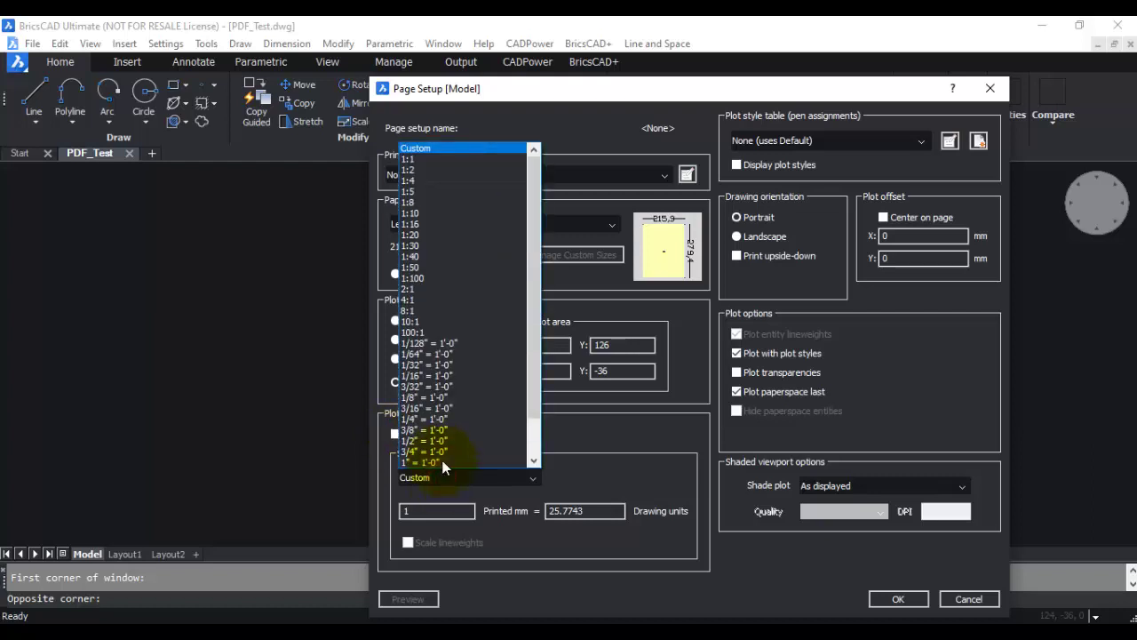
left_click(426, 163)
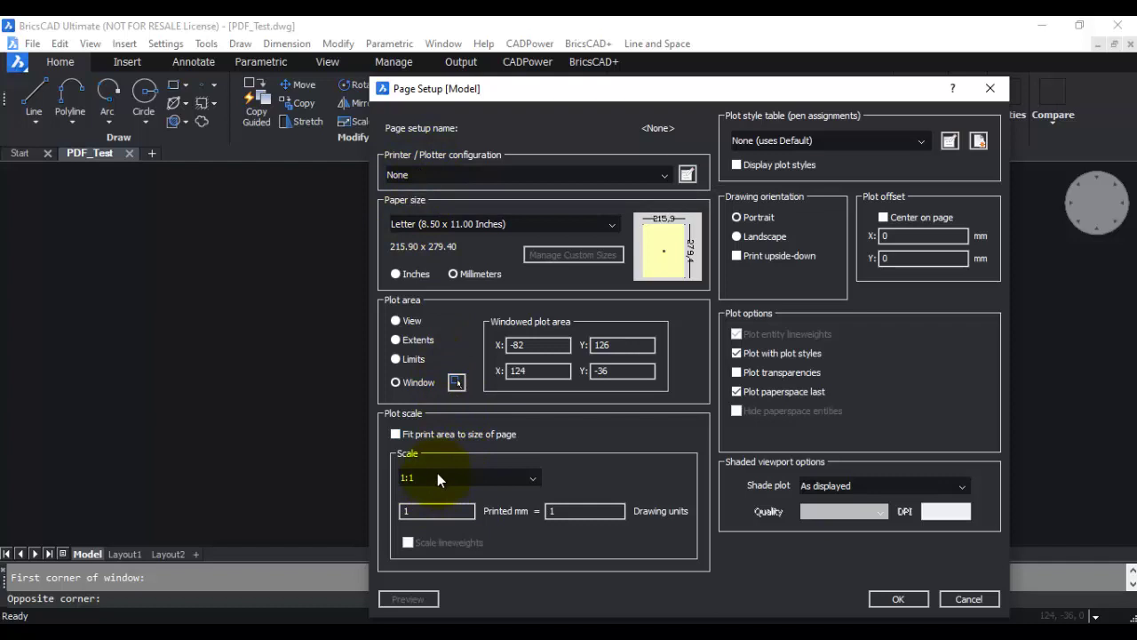
left_click(885, 600)
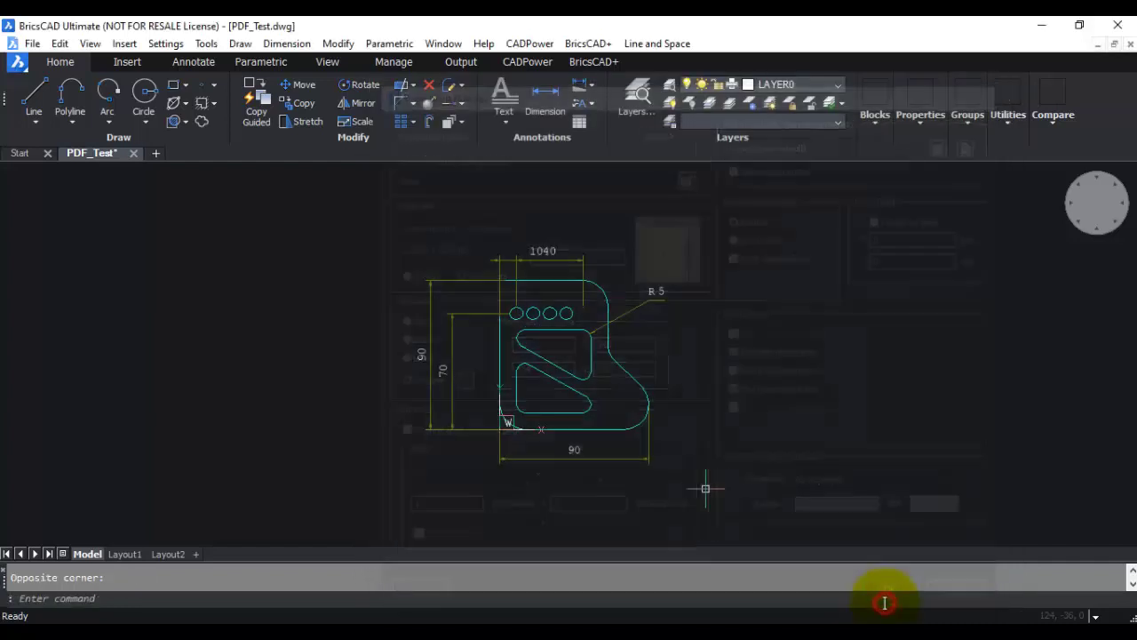
Set Pdf zoom to extents mode to off in the program's PDF export settings and close the settings.
left_click(166, 45)
left_click(164, 64)
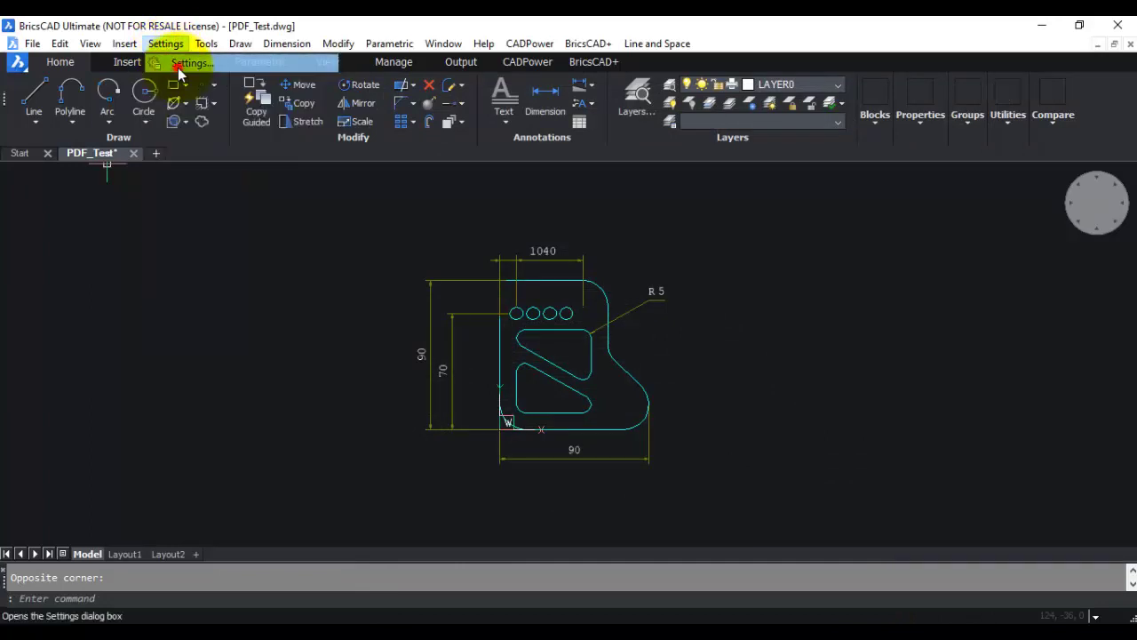
left_click(432, 303)
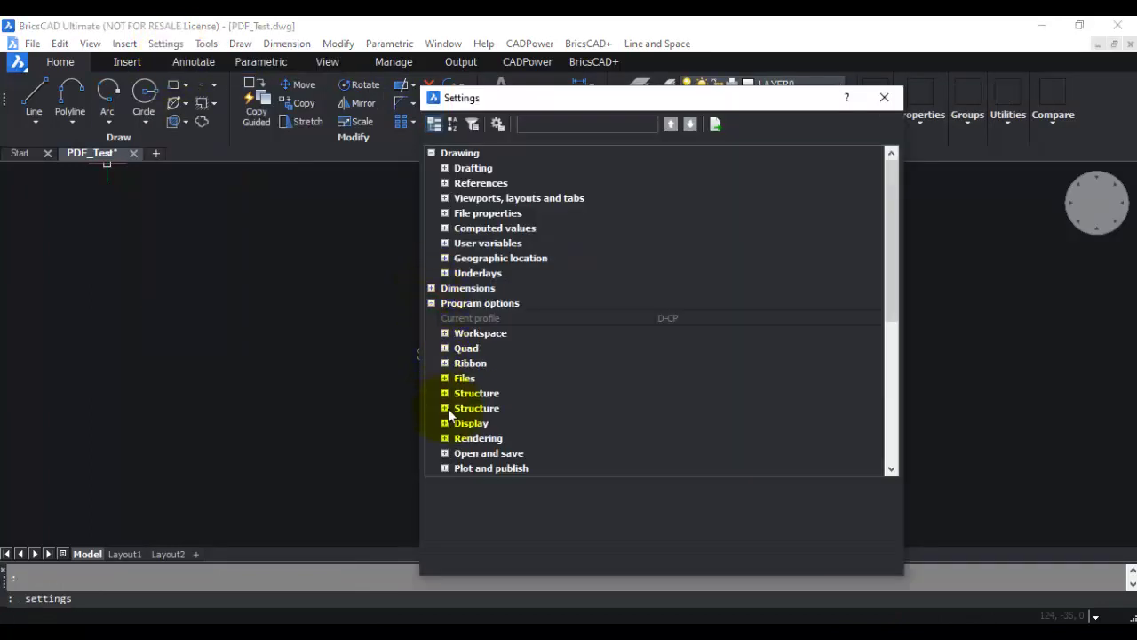
left_click(444, 378)
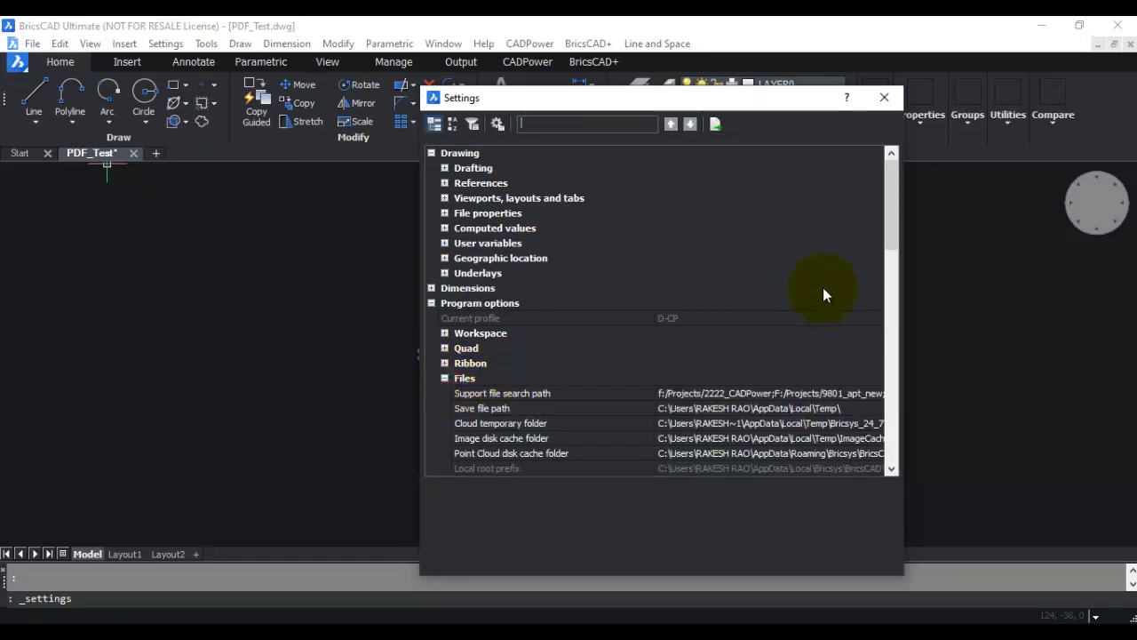
left_click_drag(889, 208, 885, 348)
left_click(457, 318)
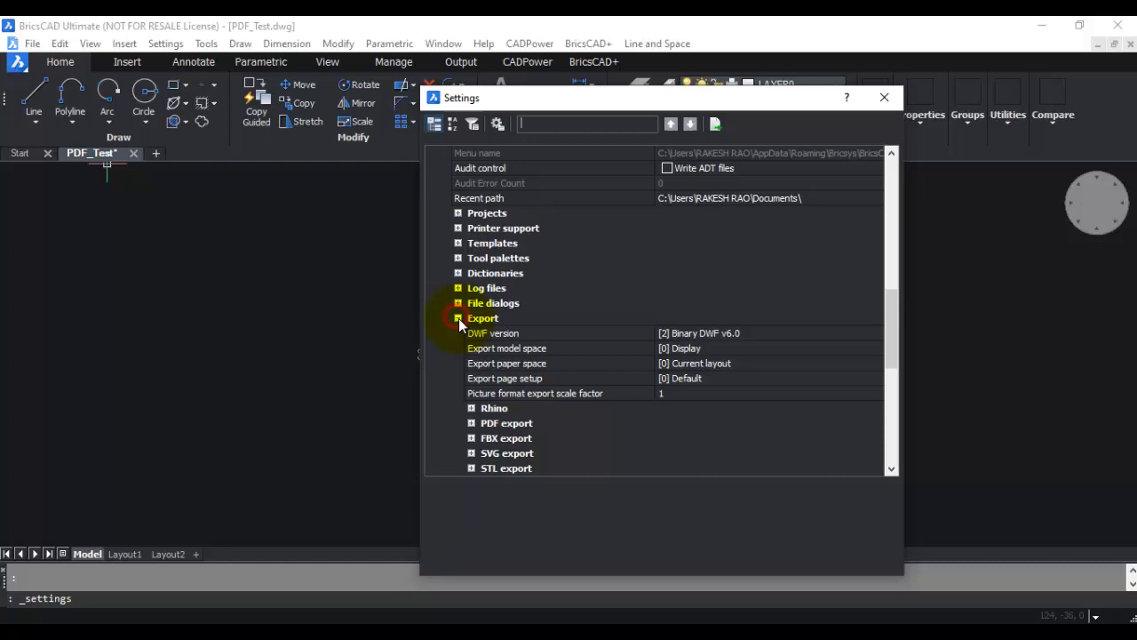
left_click_drag(895, 309, 823, 355)
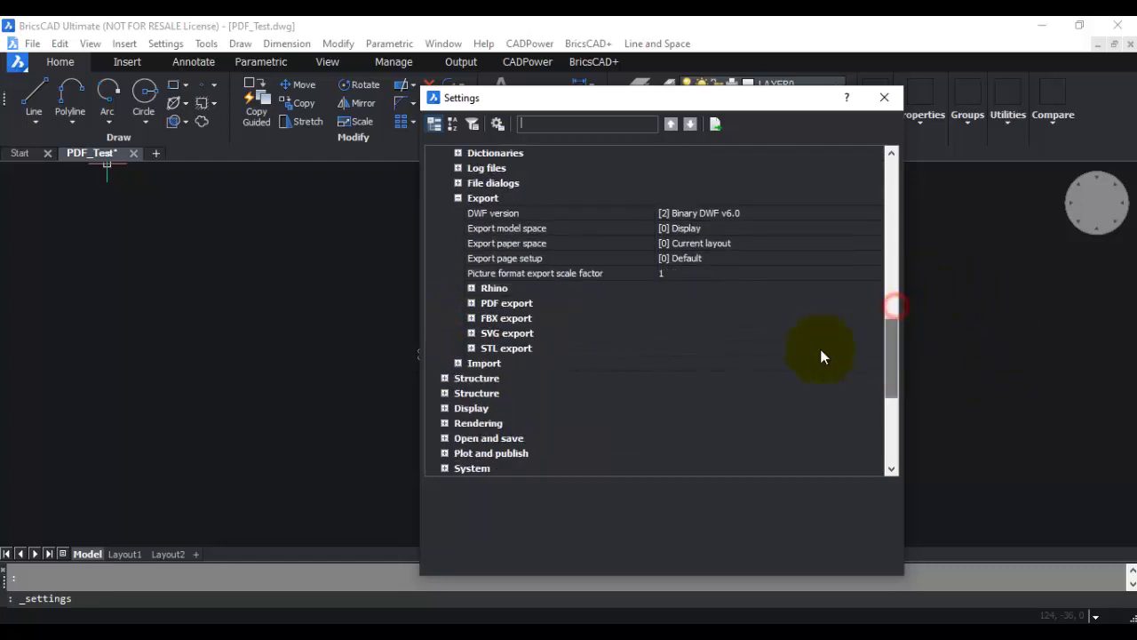
left_click(471, 303)
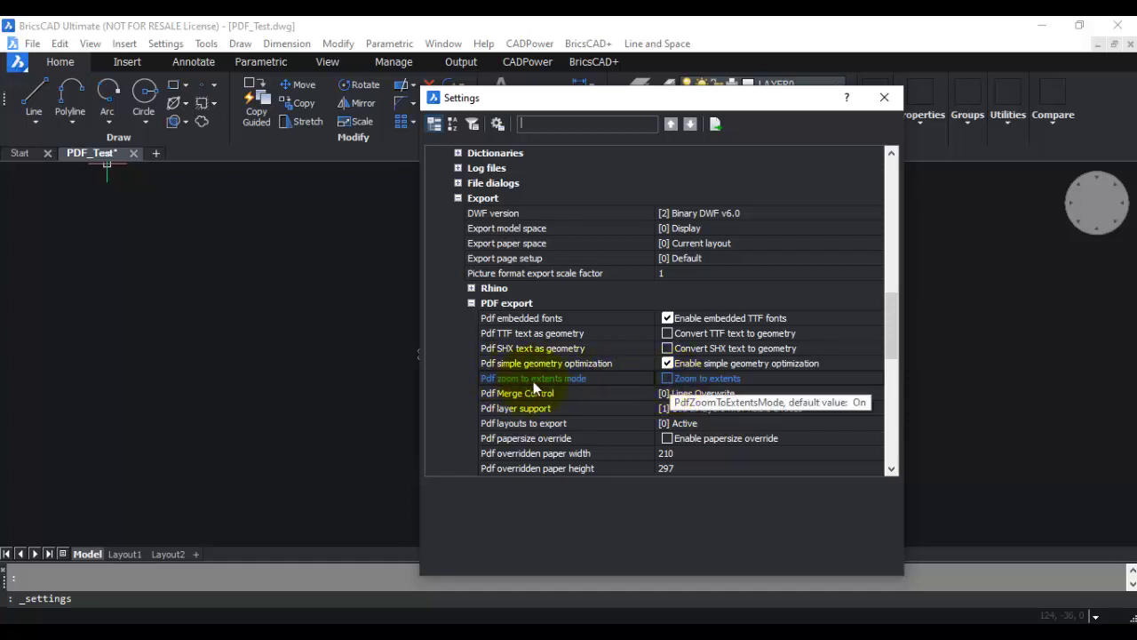
left_click(665, 380)
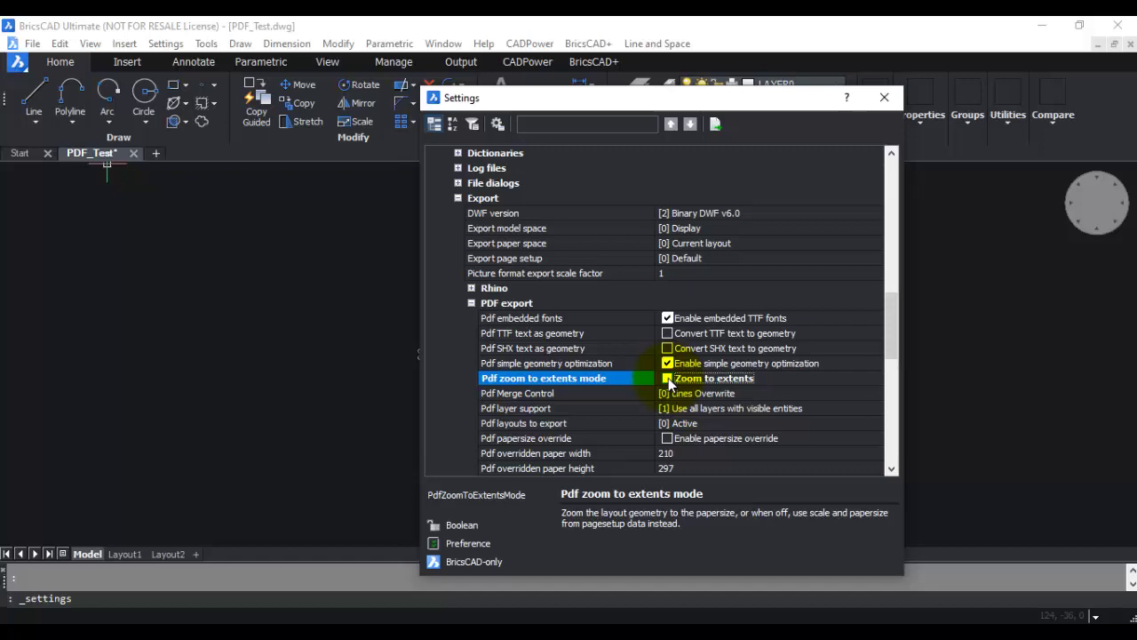
left_click(668, 378)
left_click(884, 99)
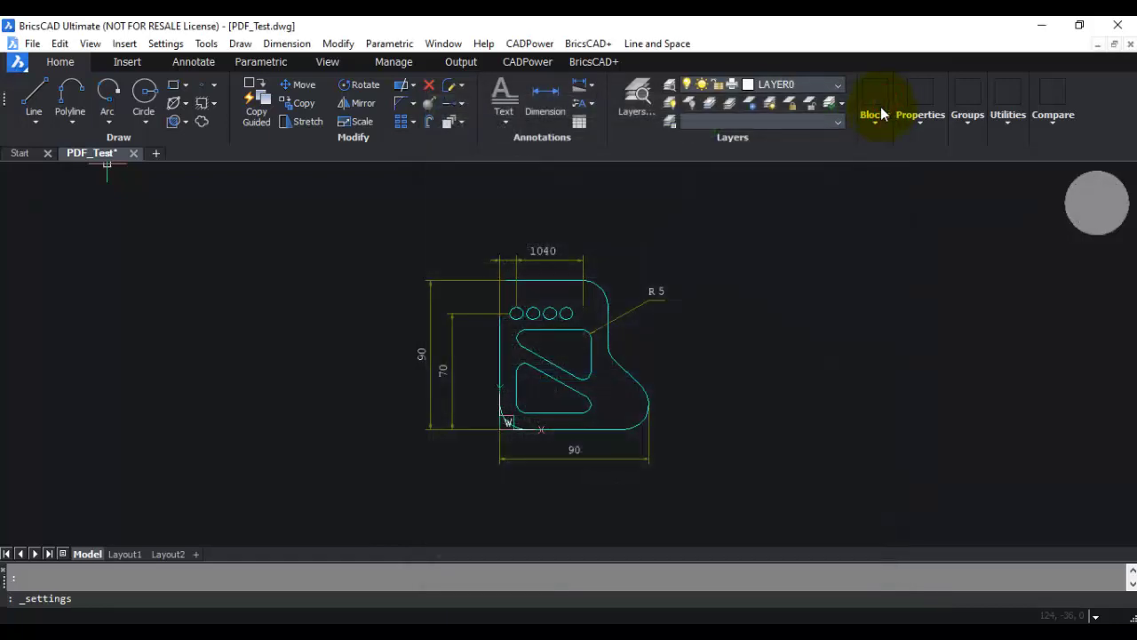
Export the drawing to PDF as PDF_Test in the Pharos_World folder, replacing the existing file.
left_click(33, 44)
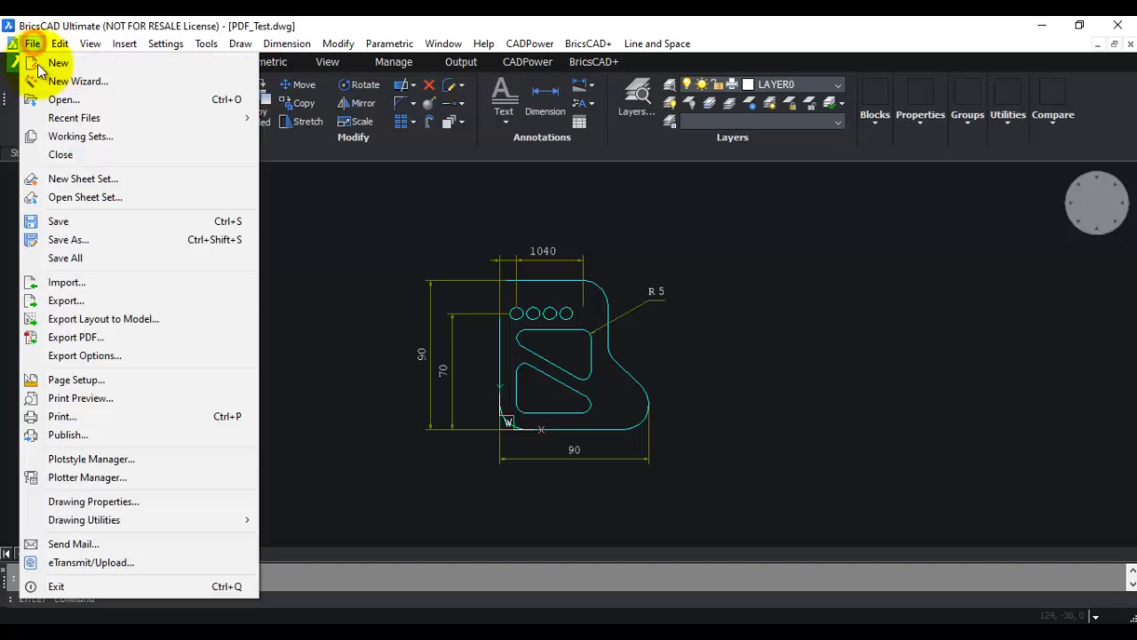
left_click(65, 337)
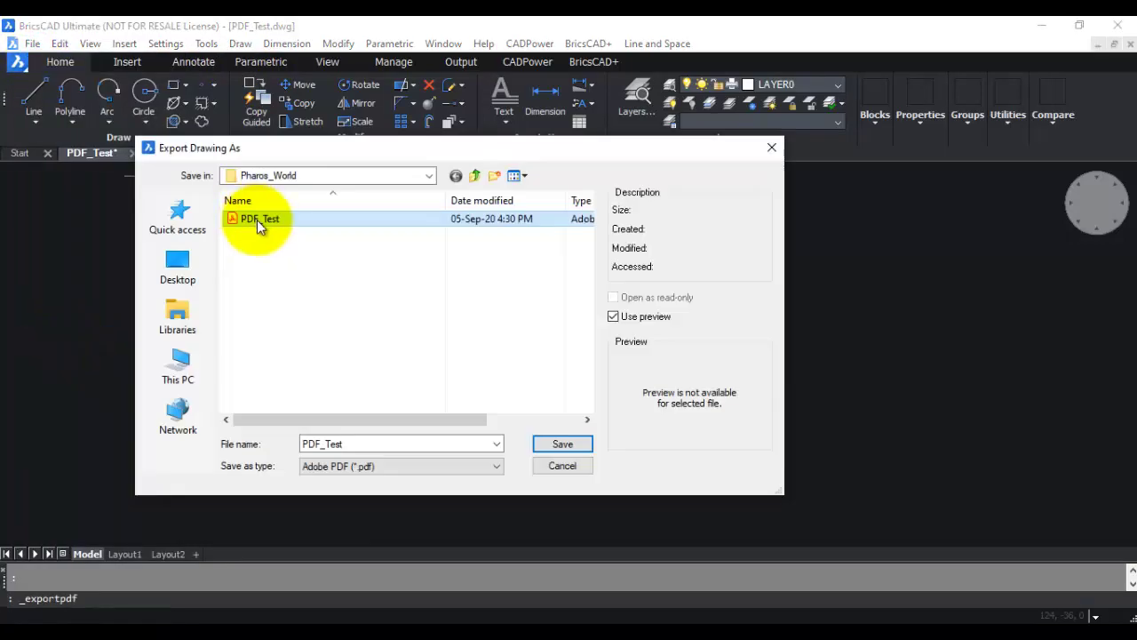
double_click(256, 220)
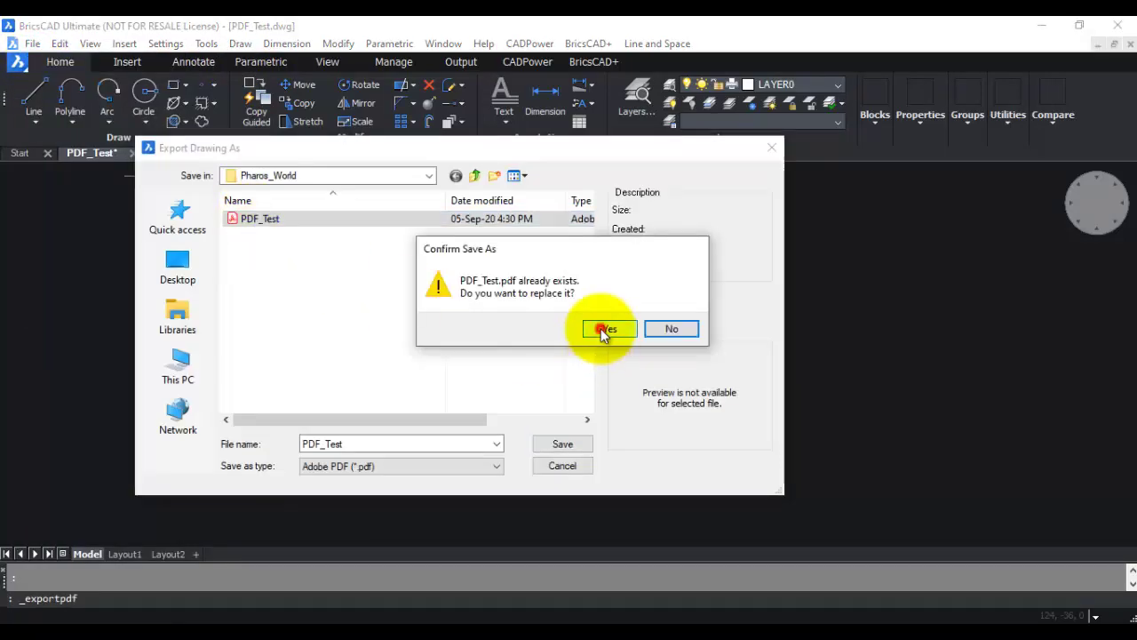
left_click(604, 330)
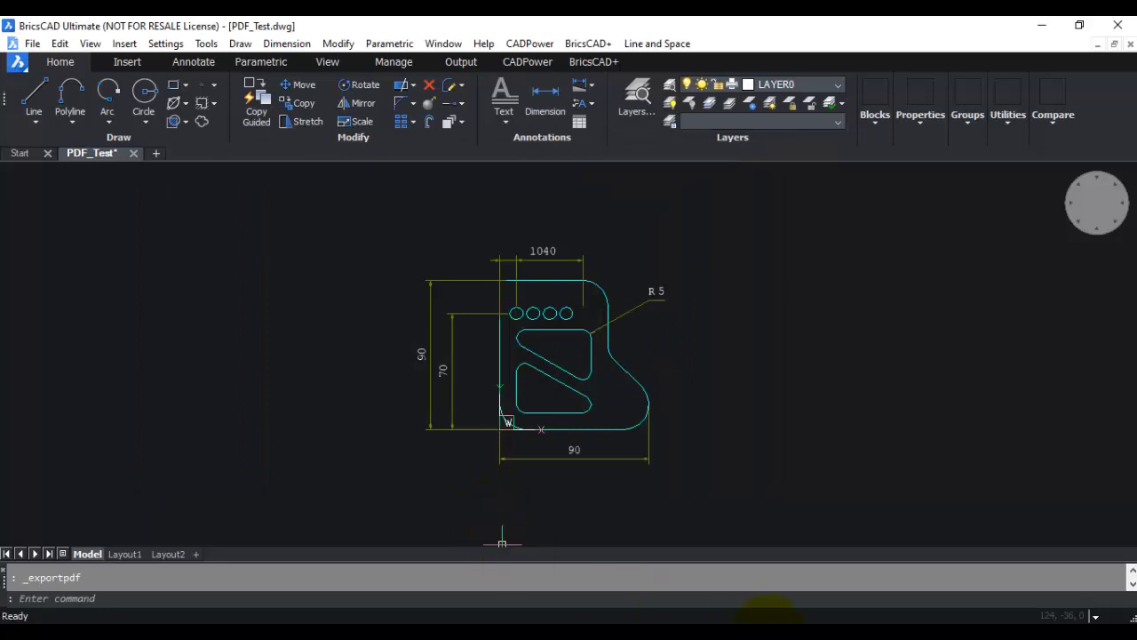
Open the exported PDF_Test.pdf from Total Commander in Acrobat Reader, examine the drawing on its page, and close the reader.
middle_click_drag(421, 379, 182, 367)
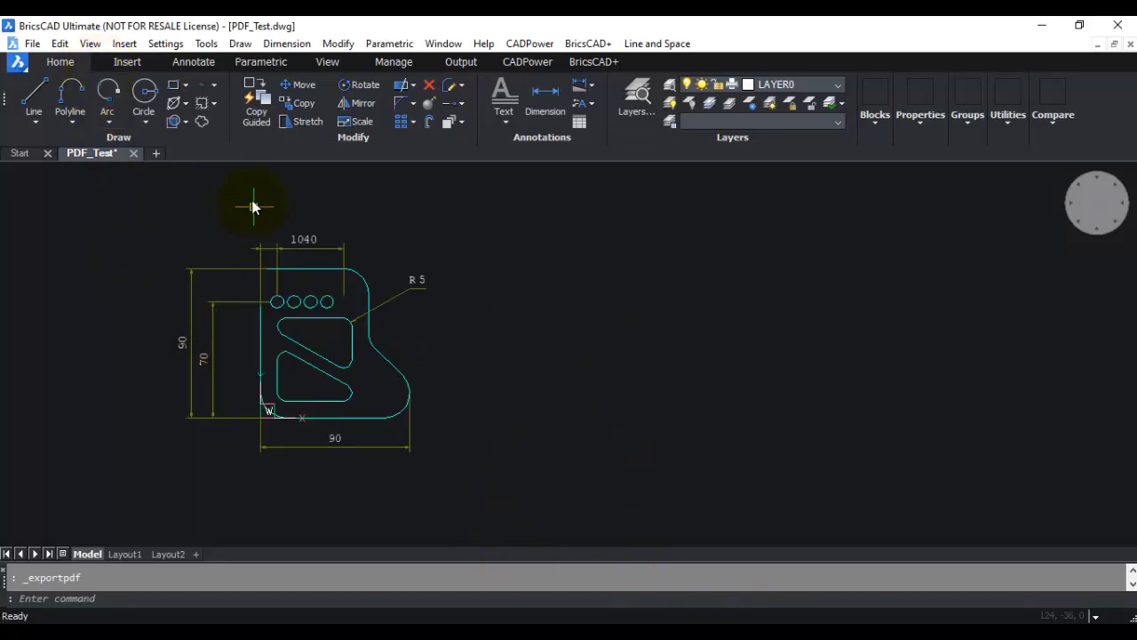
left_click(124, 63)
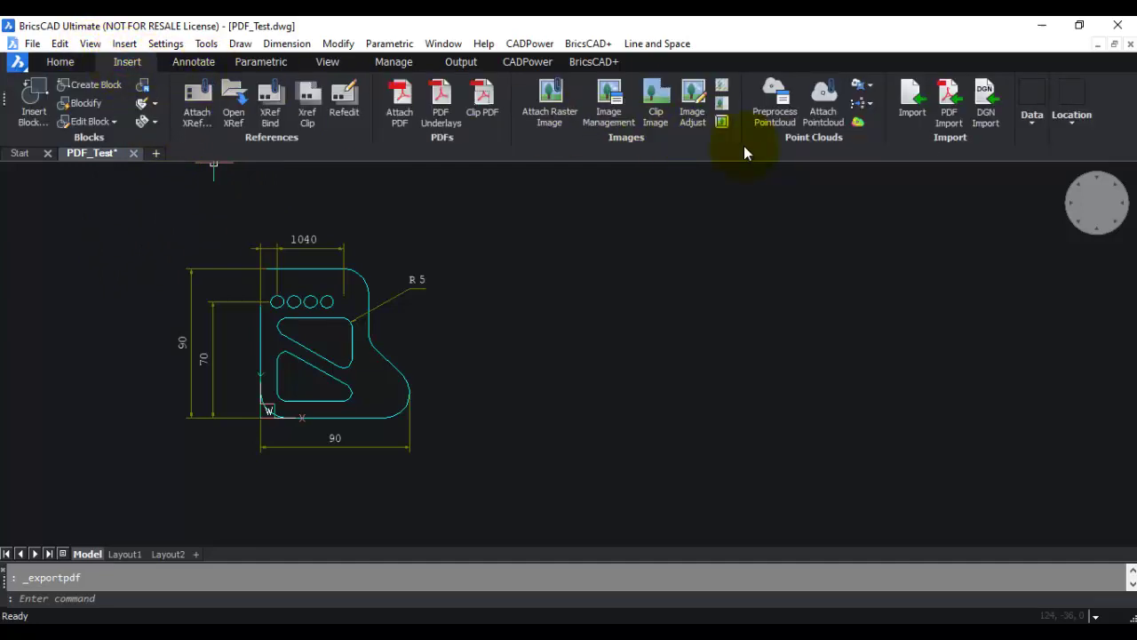
left_click(948, 114)
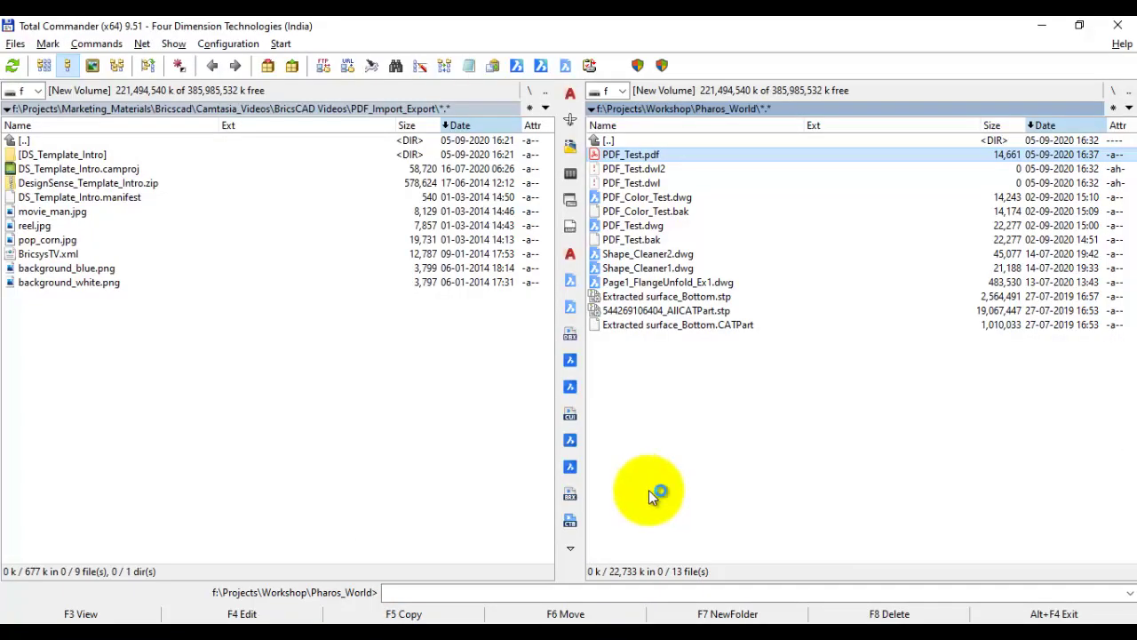
left_click(550, 414)
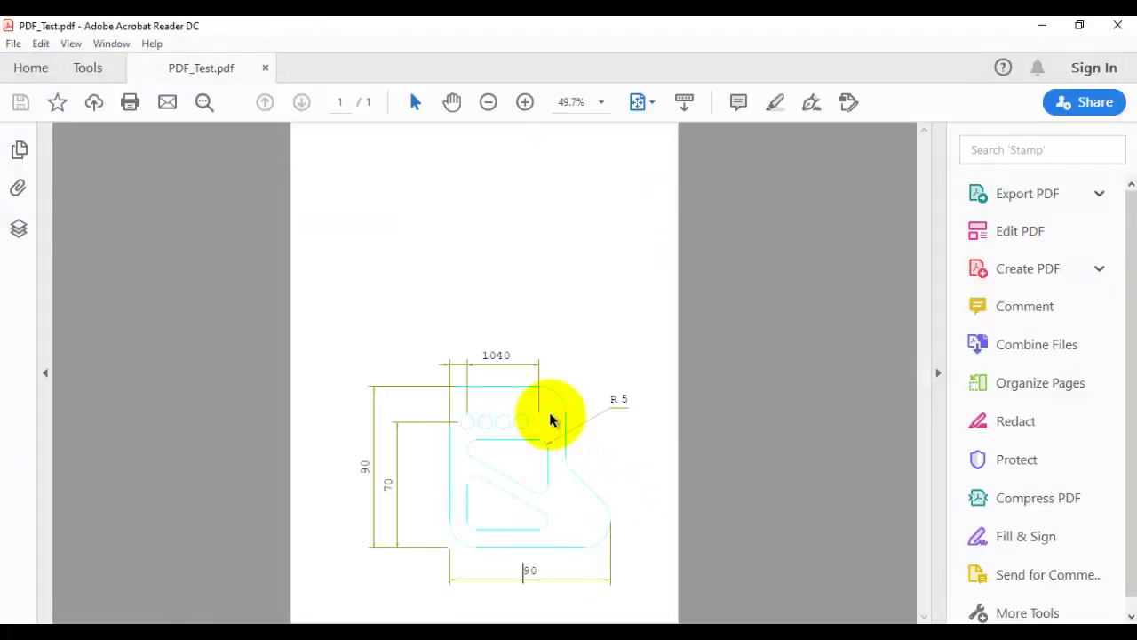
left_click(1117, 24)
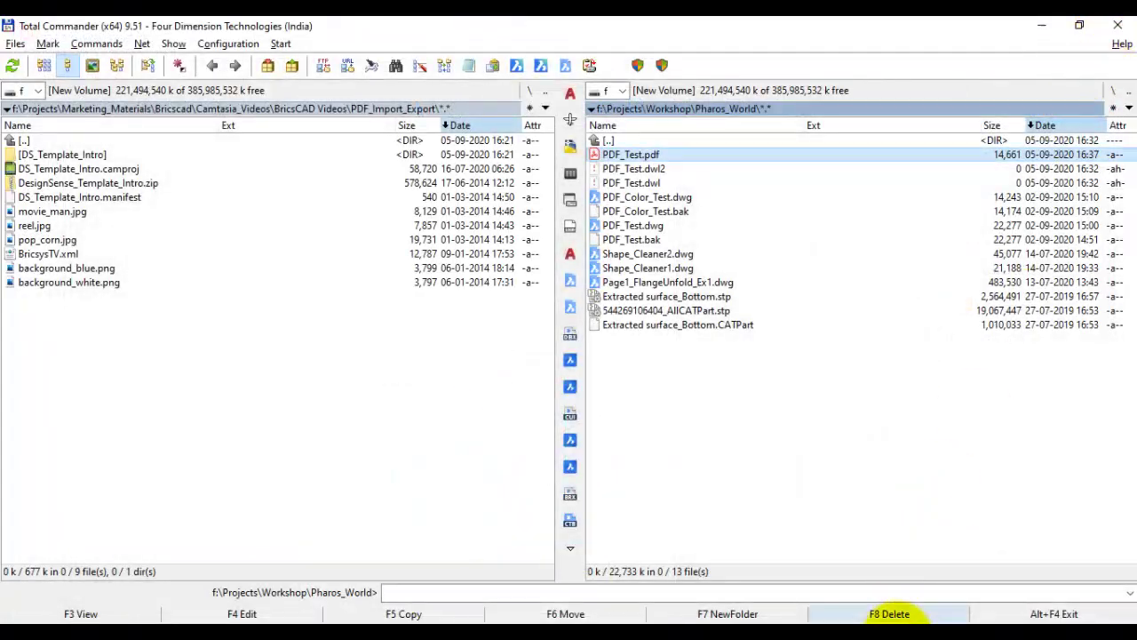
Switch back to BricsCAD and start a PDF import of PDF_Test from the Pharos_World folder, choosing page 1.
key("alt+Tab")
left_click(949, 99)
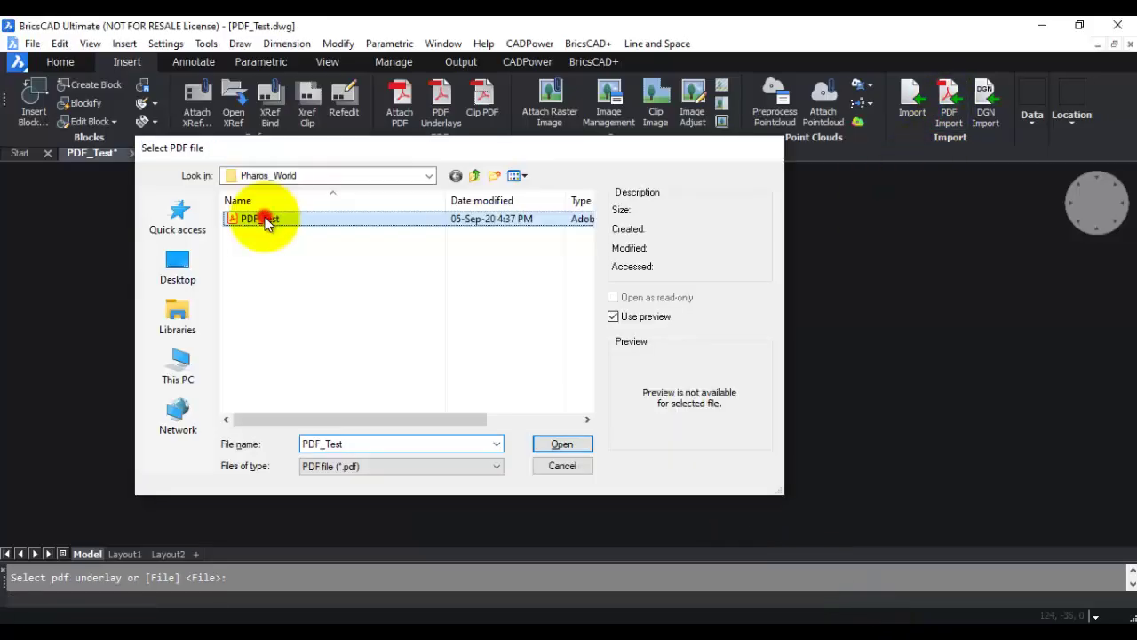
double_click(265, 220)
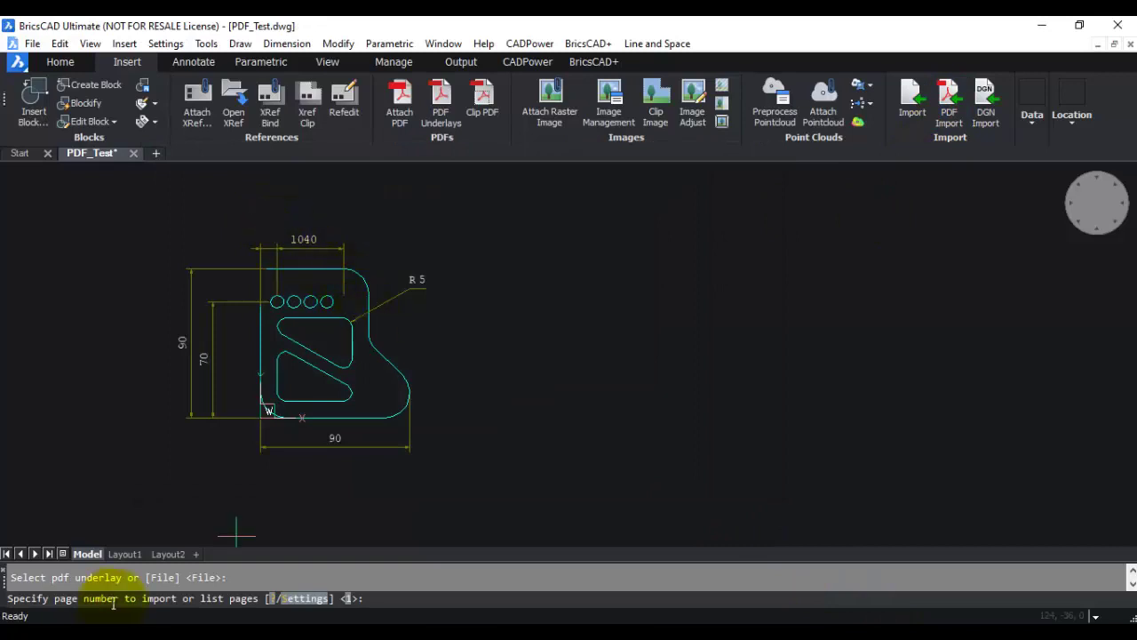
key("Return")
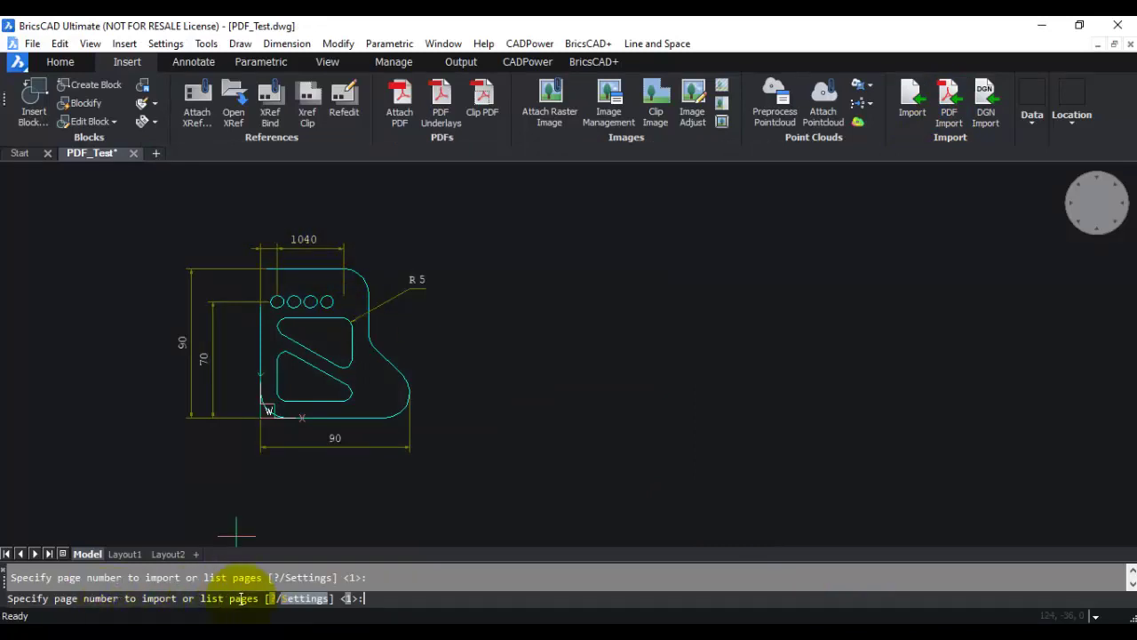
Place the imported PDF page beside the original part at about (136, -6) with scale 1 and rotation 0.
left_click(488, 426)
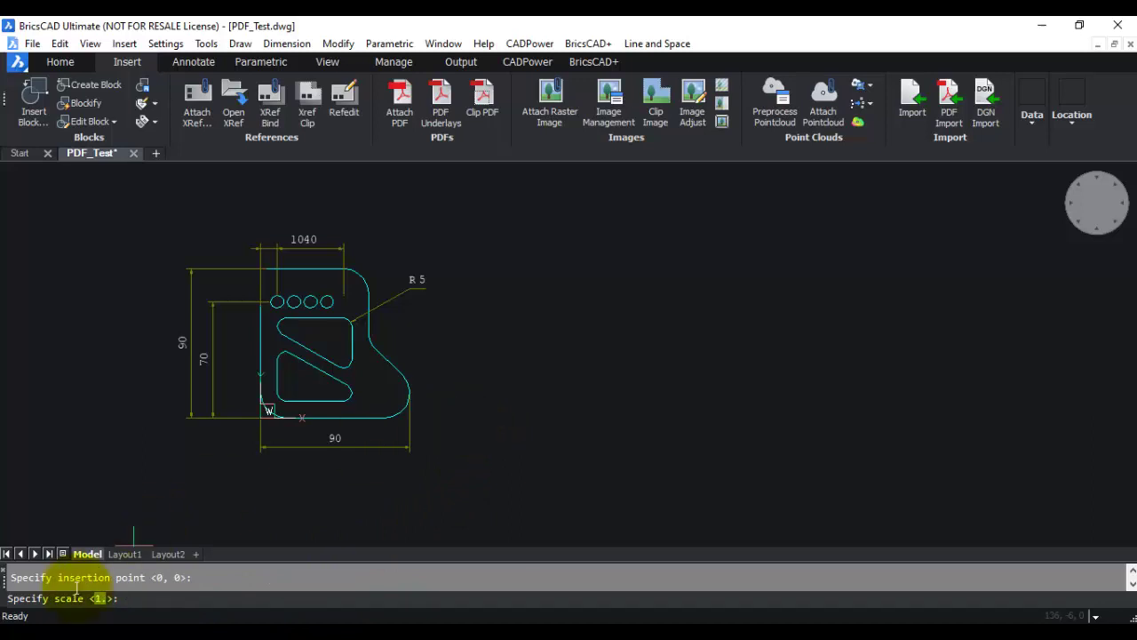
left_click(127, 599)
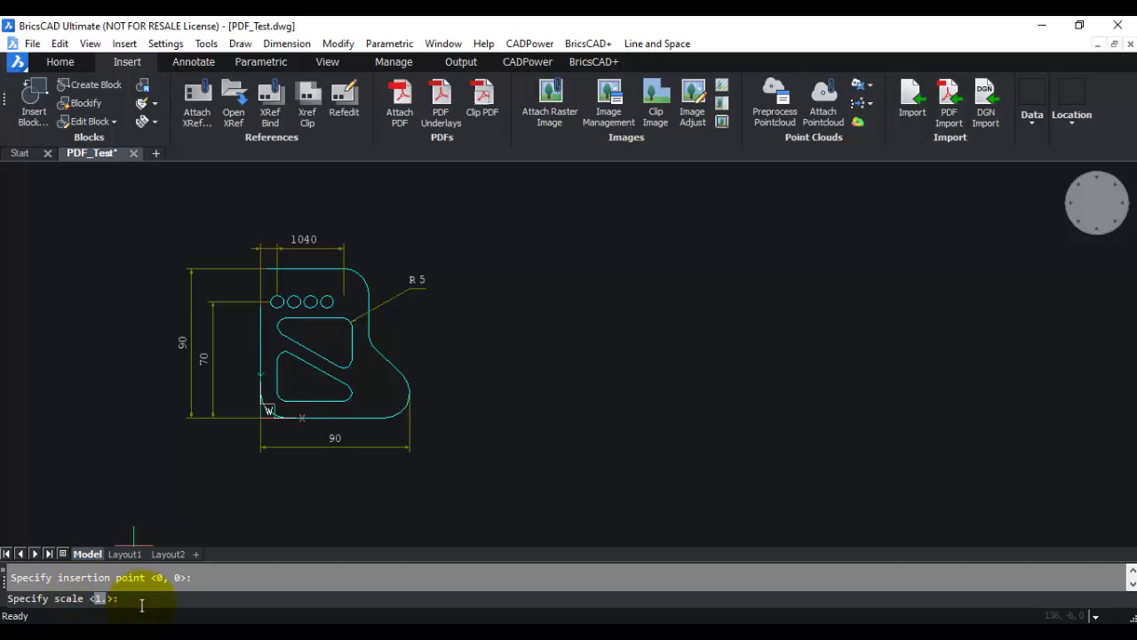
key("Return")
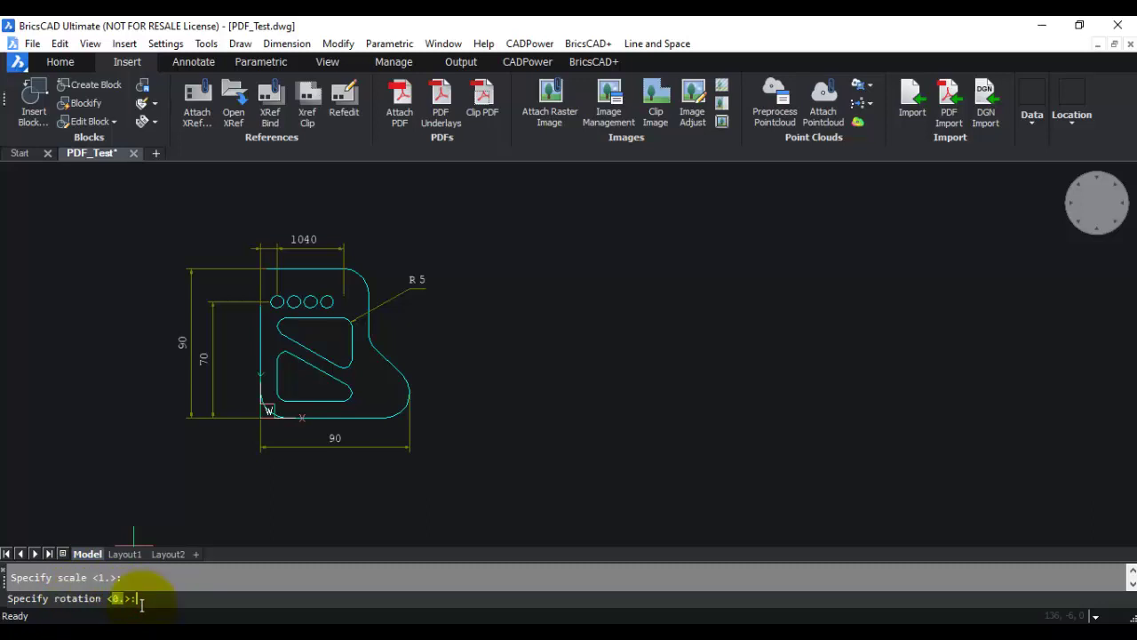
key("Return")
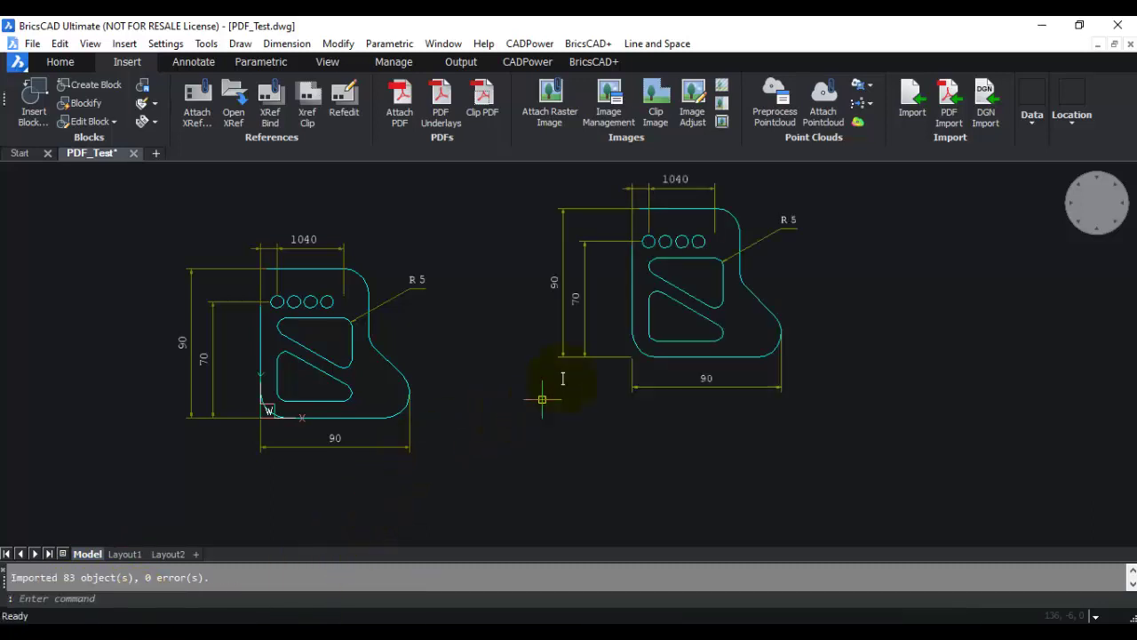
Delete the full-size imported PDF copy beside the original part, including its dimensions.
middle_click_drag(559, 407, 537, 450)
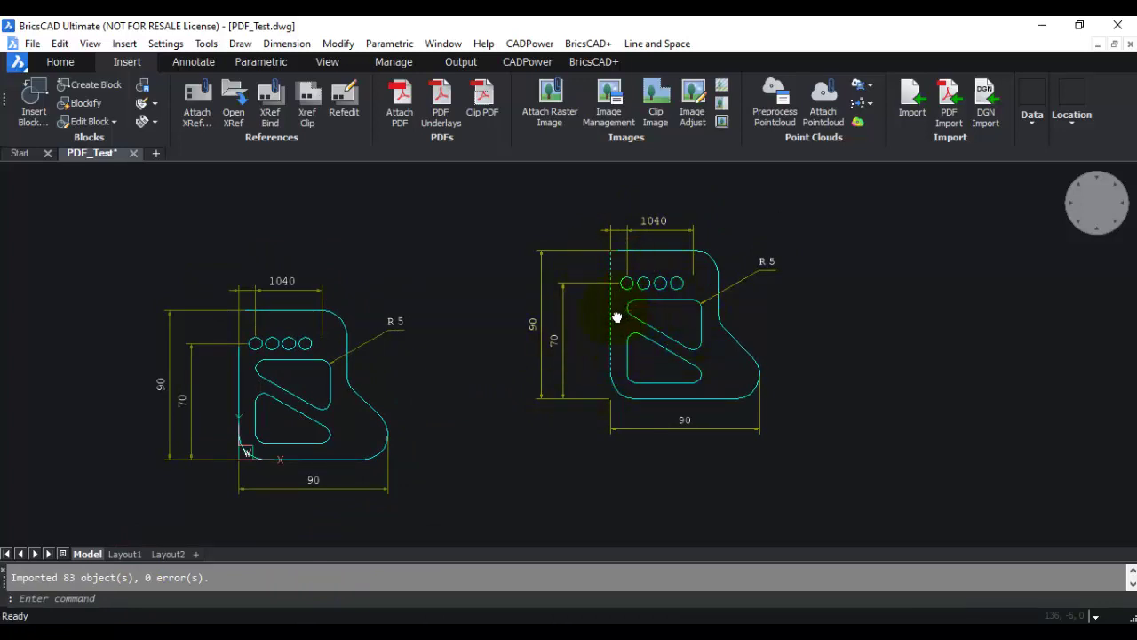
mouse_move(615, 317)
mouse_move(560, 330)
left_click(492, 172)
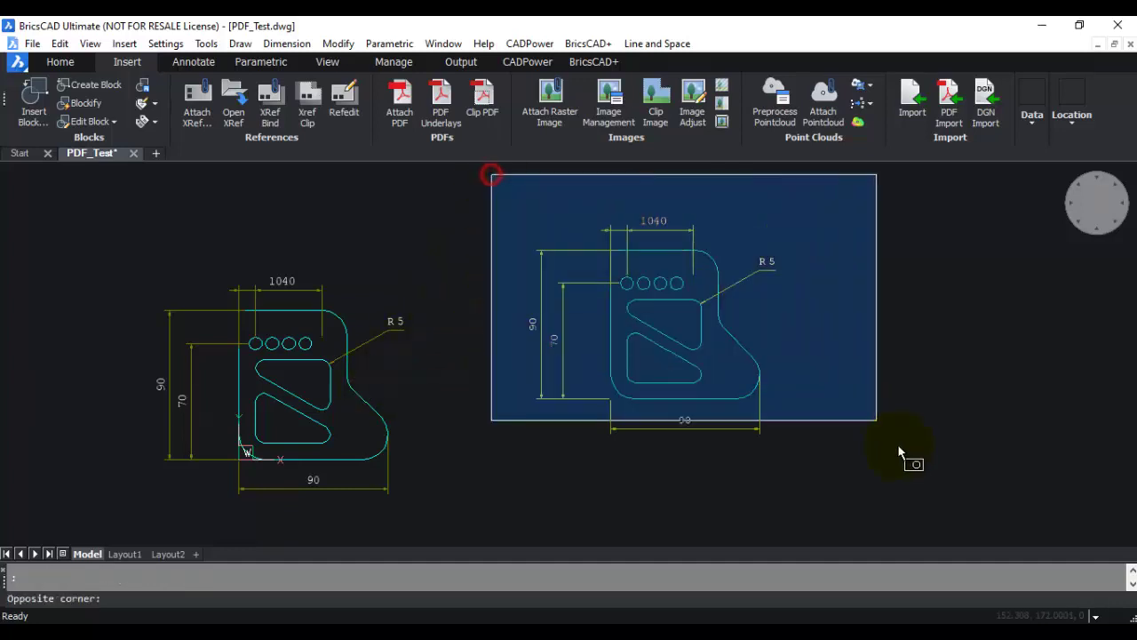
left_click(917, 471)
key("Delete")
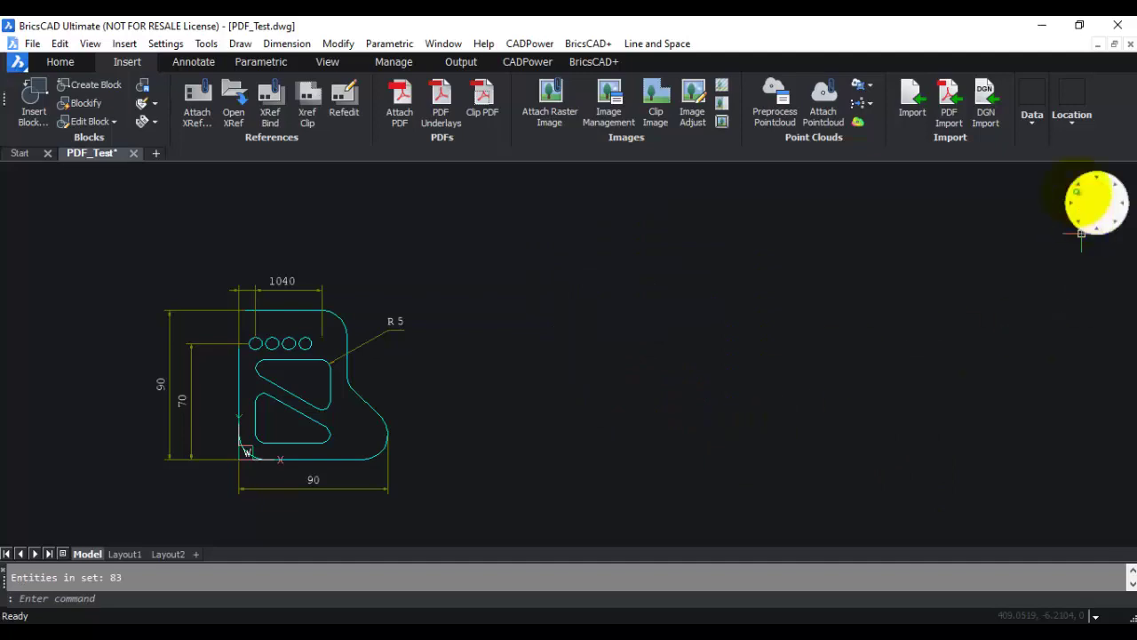
Import page 1 of PDF_Test from the Pharos_World folder beside the original part at about (148, 4) with scale 0.5.
left_click(949, 114)
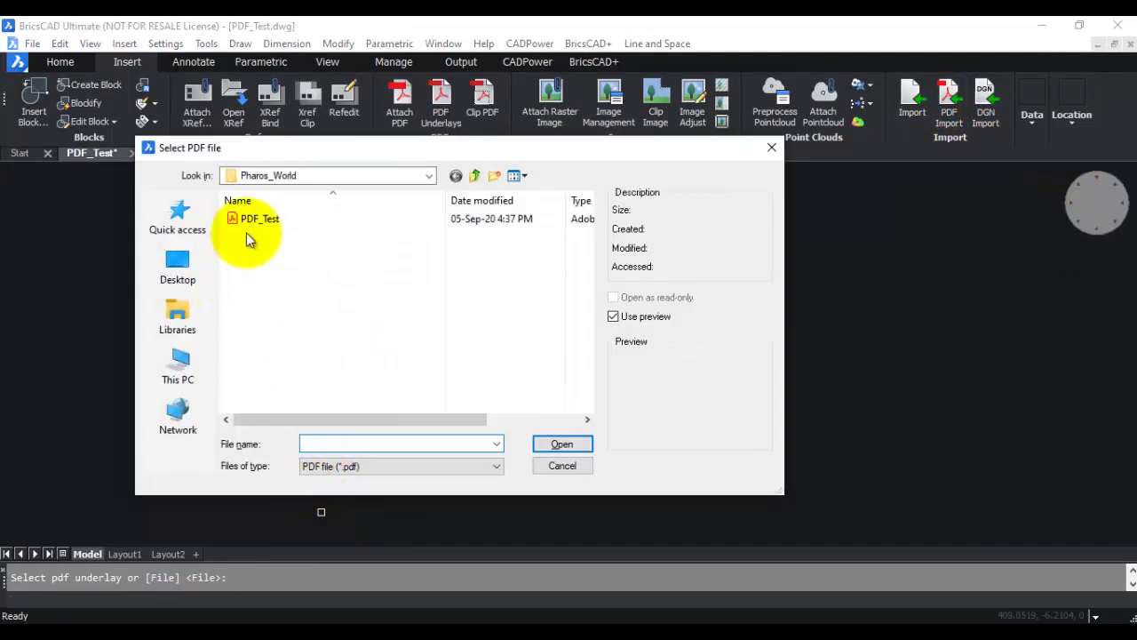
double_click(249, 220)
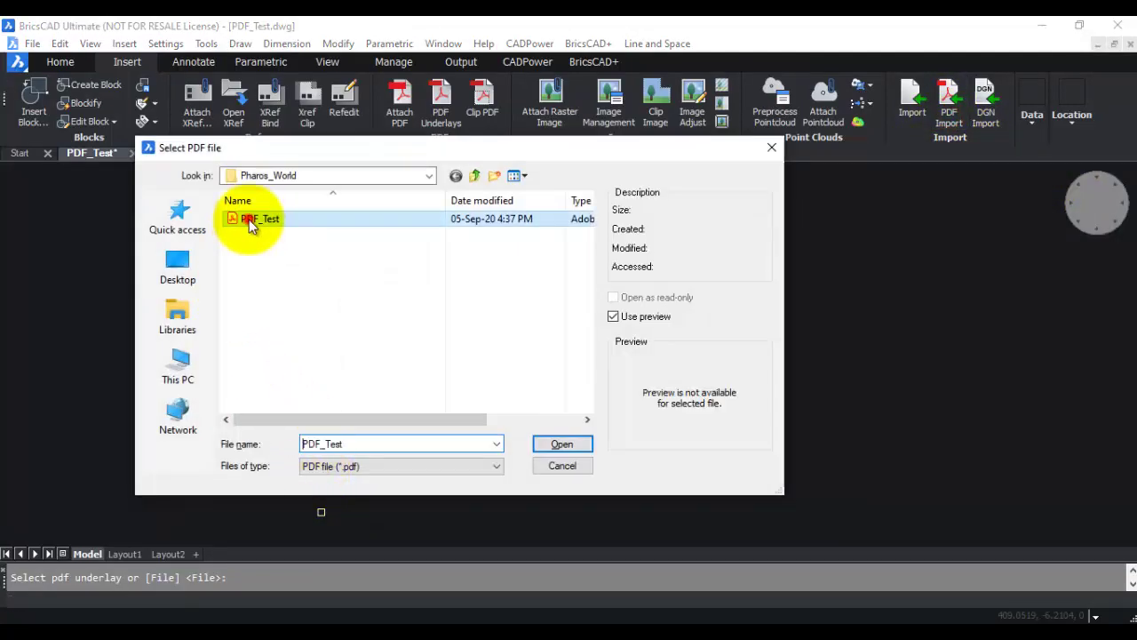
key("Return")
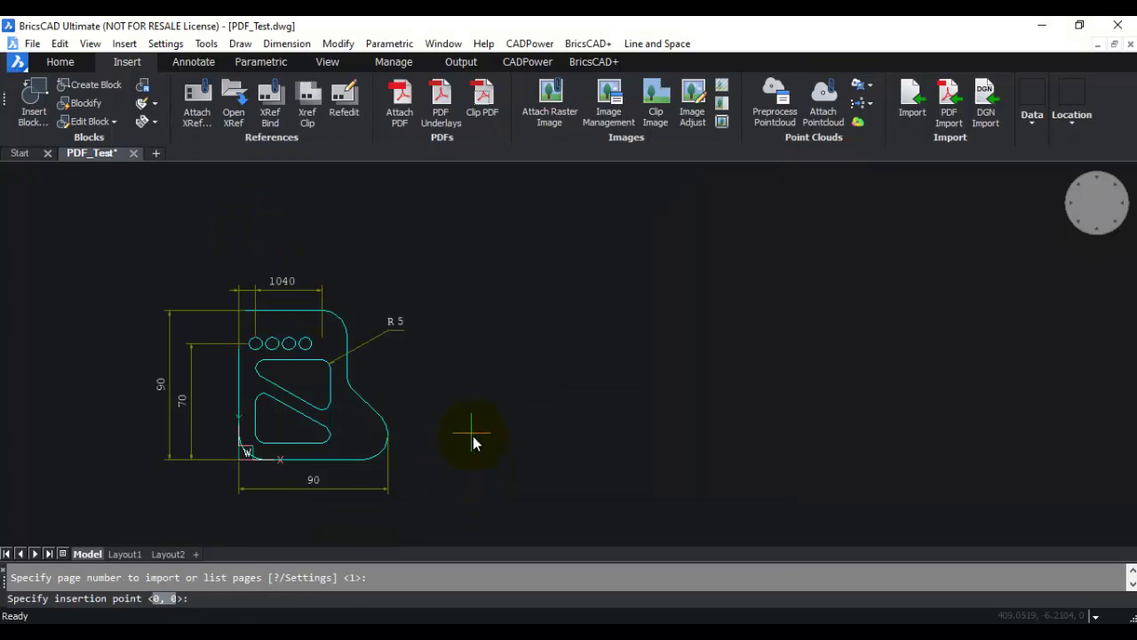
left_click(485, 454)
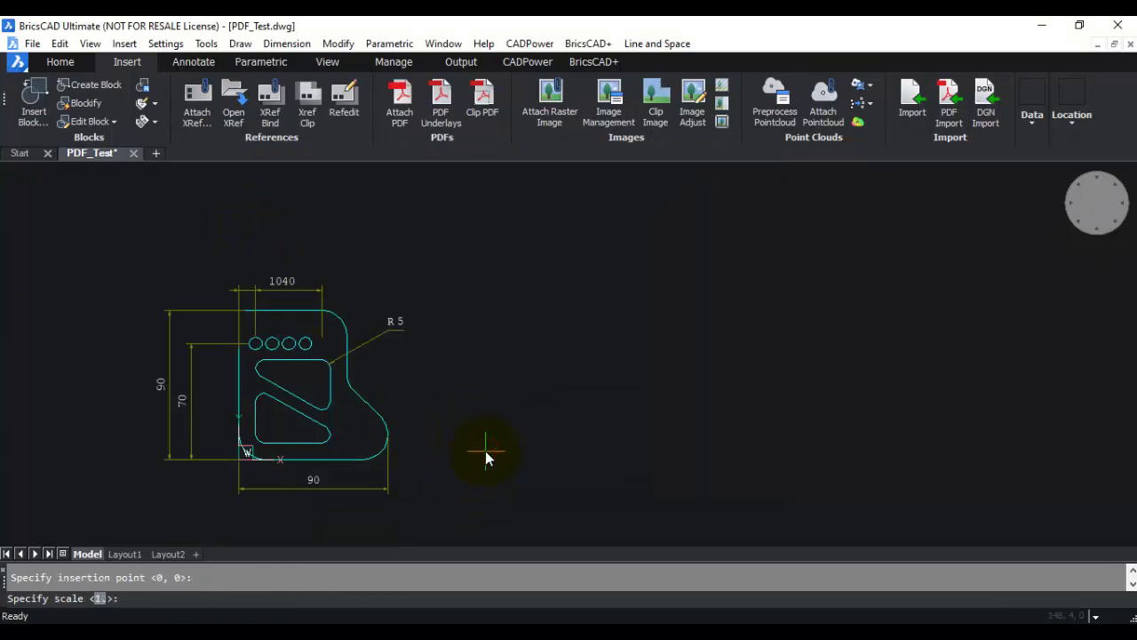
type("0.5")
key("Return")
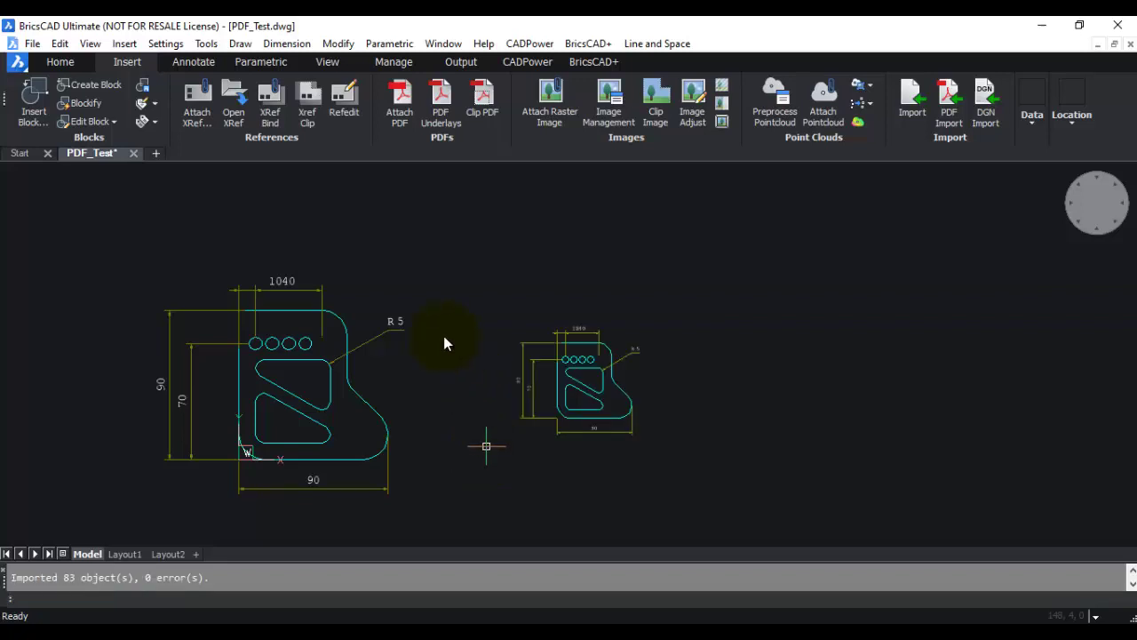
Delete all objects of the half-size imported copy.
left_click(495, 302)
left_click(681, 459)
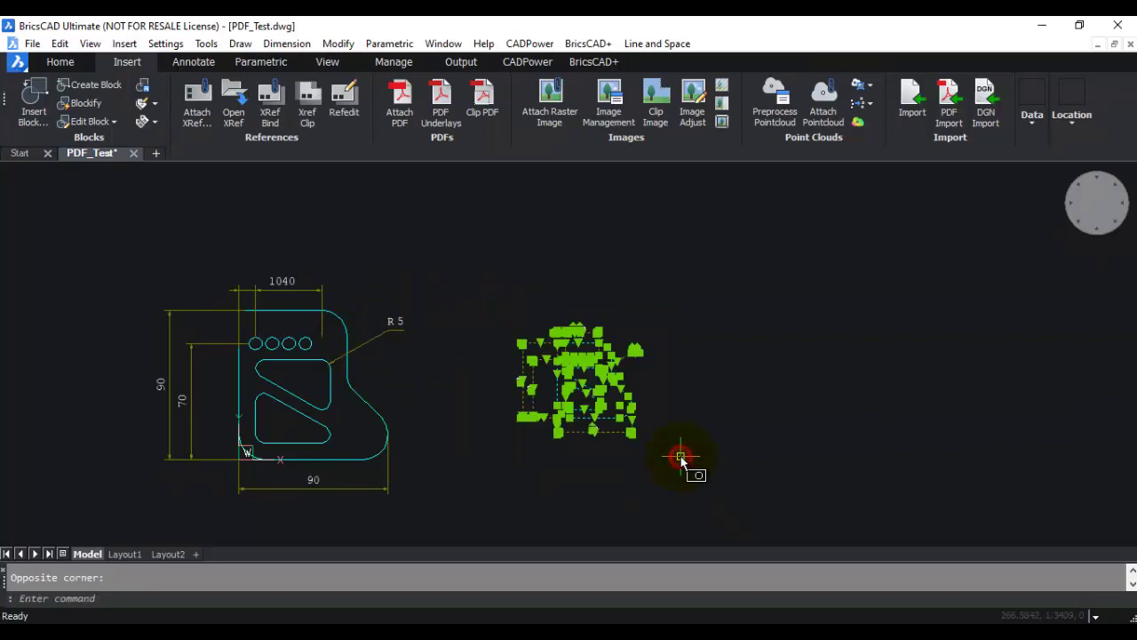
key("Delete")
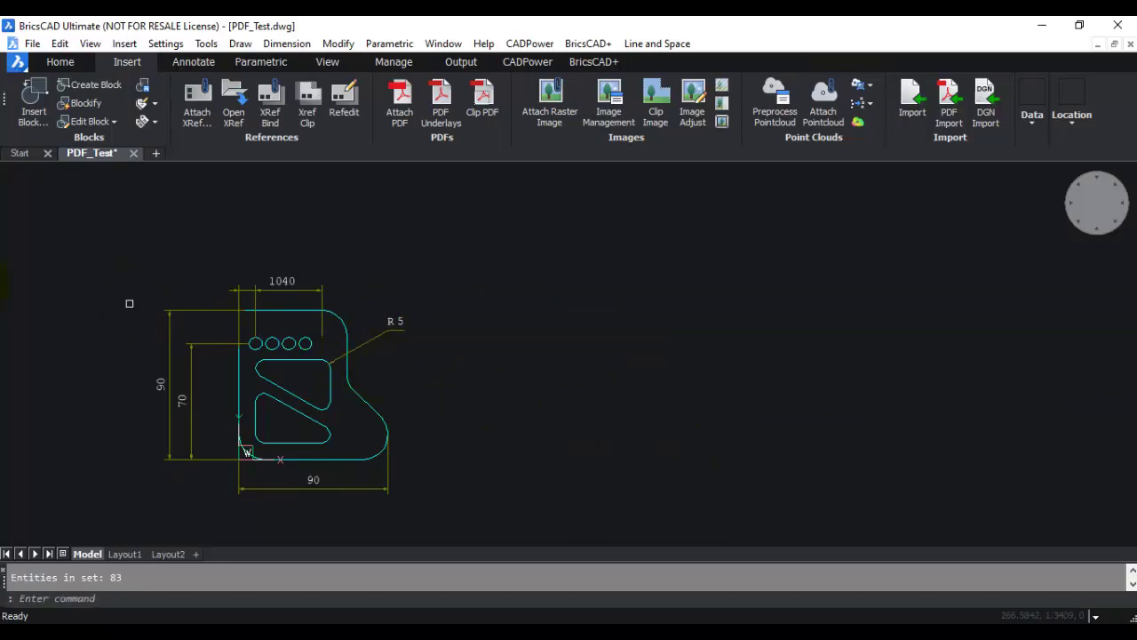
right_click(91, 552)
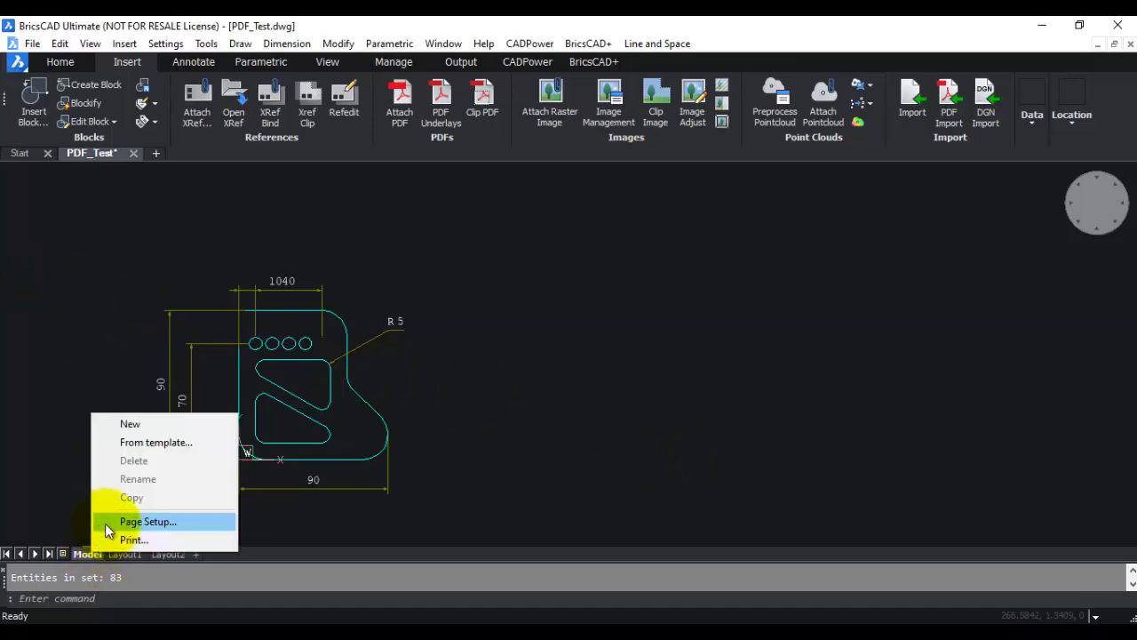
left_click(133, 521)
key("Escape")
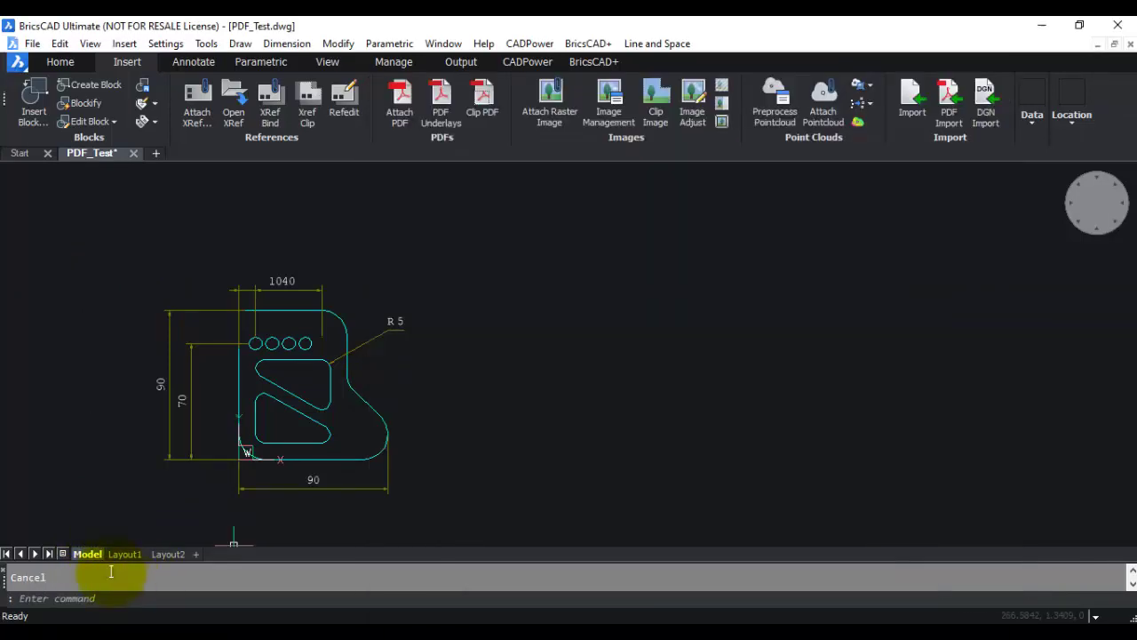
Review the available plot scales in the page setup of model space and close it without changing anything.
right_click(93, 551)
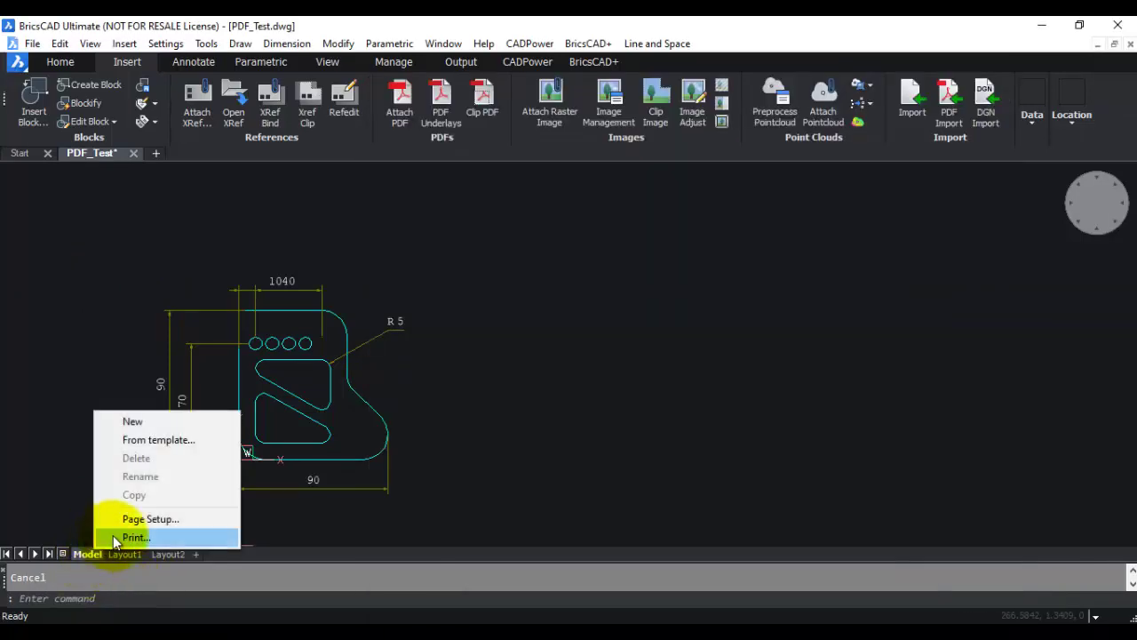
left_click(132, 519)
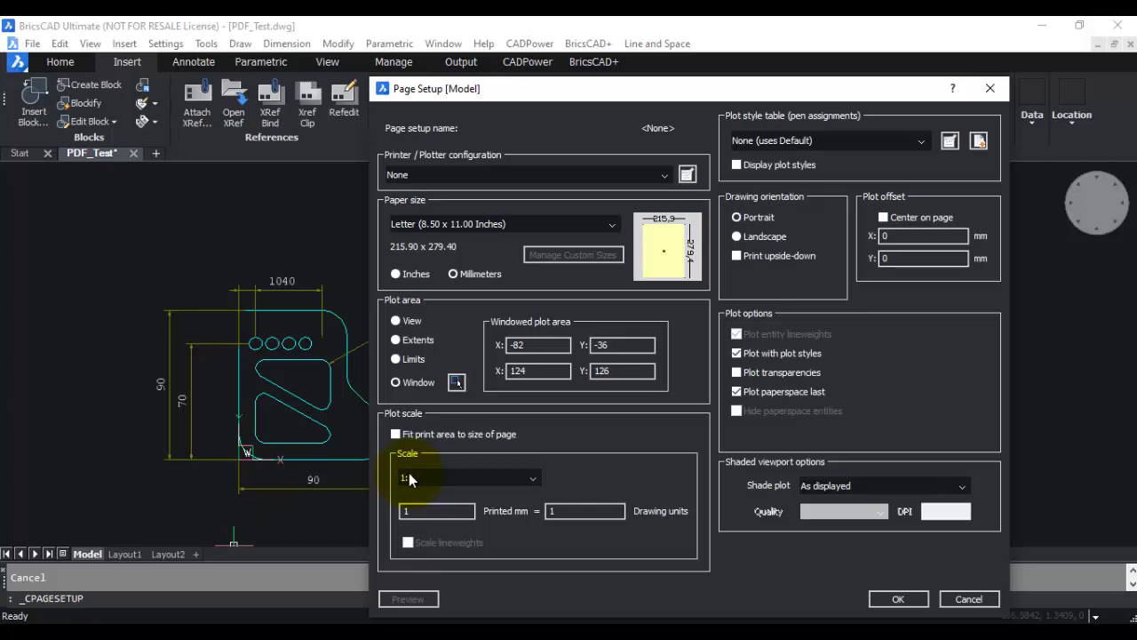
left_click(410, 477)
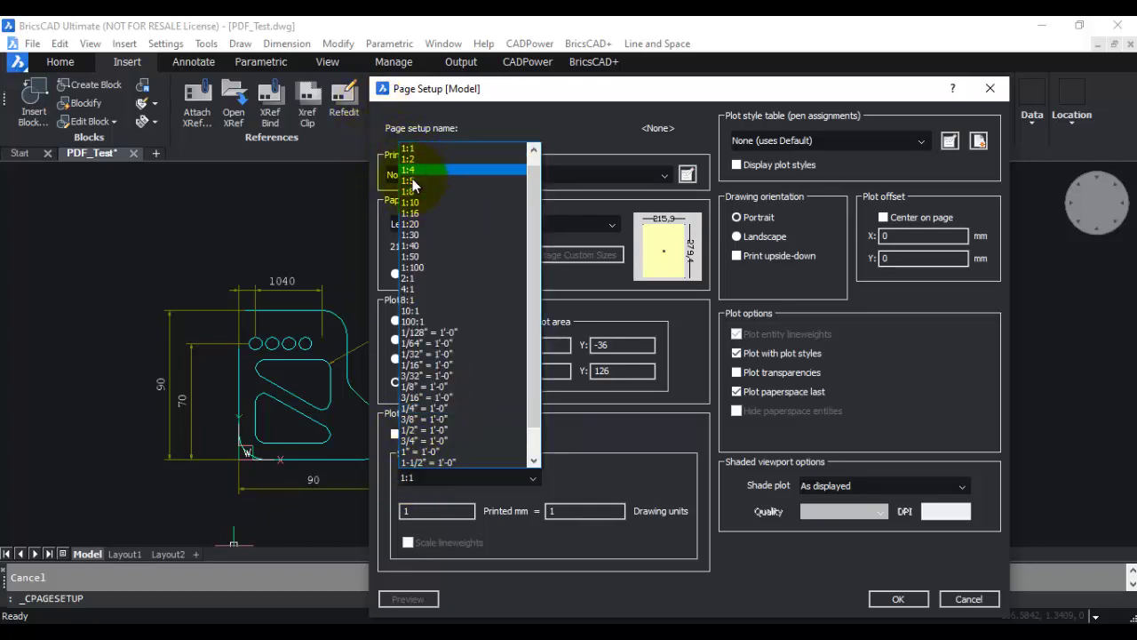
left_click(557, 436)
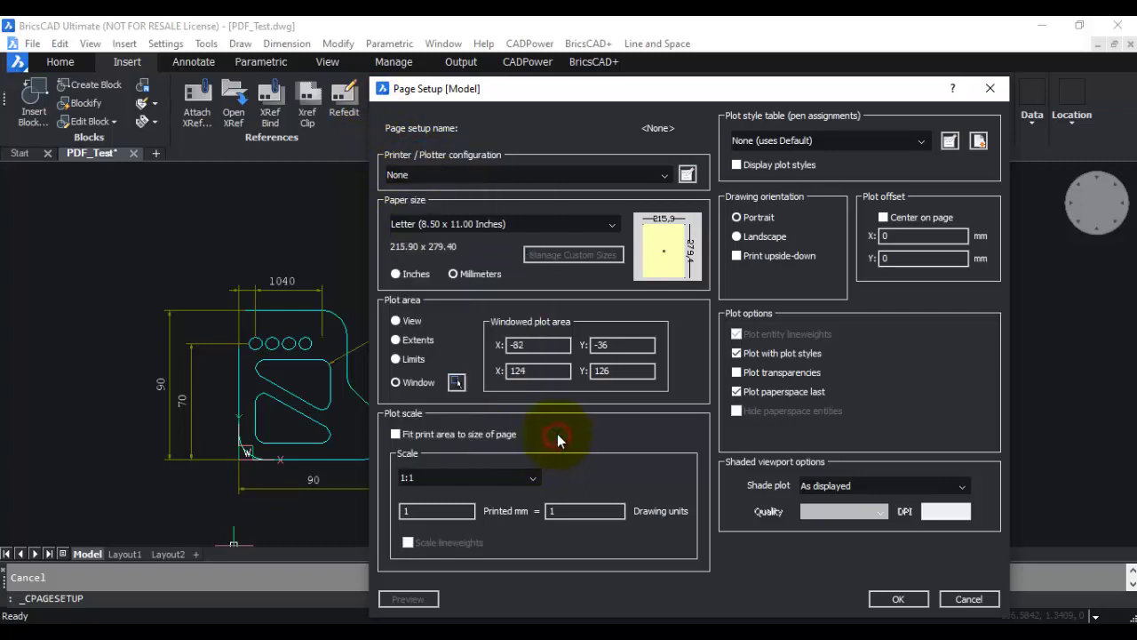
left_click(965, 599)
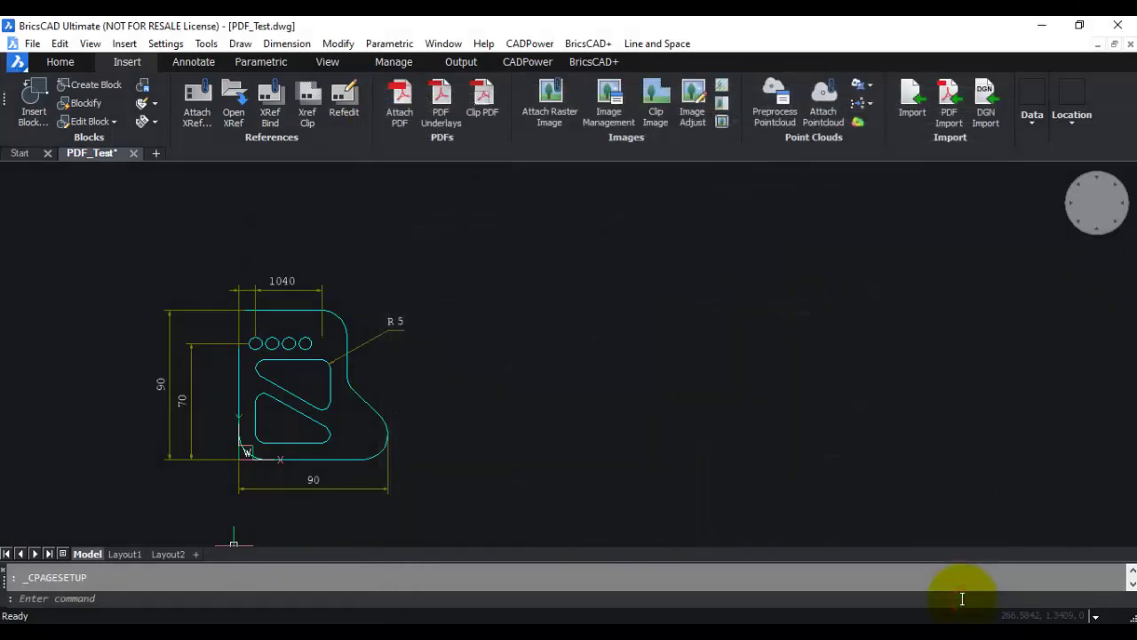